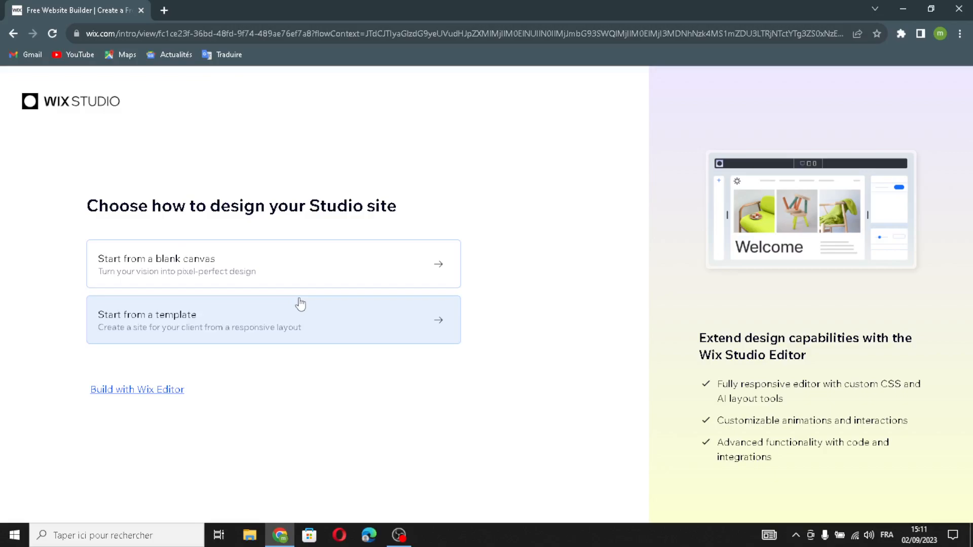
Choose to build with Wix Editor and set the kind of website to Electronics Manufacturer
{"action": "left_click", "coordinate": [142, 393]}
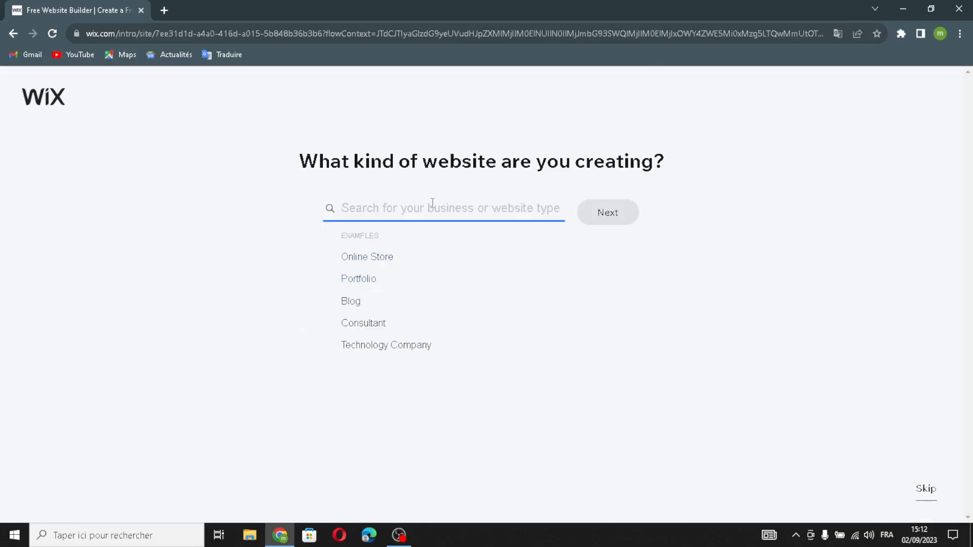
{"action": "type", "text": "e"}
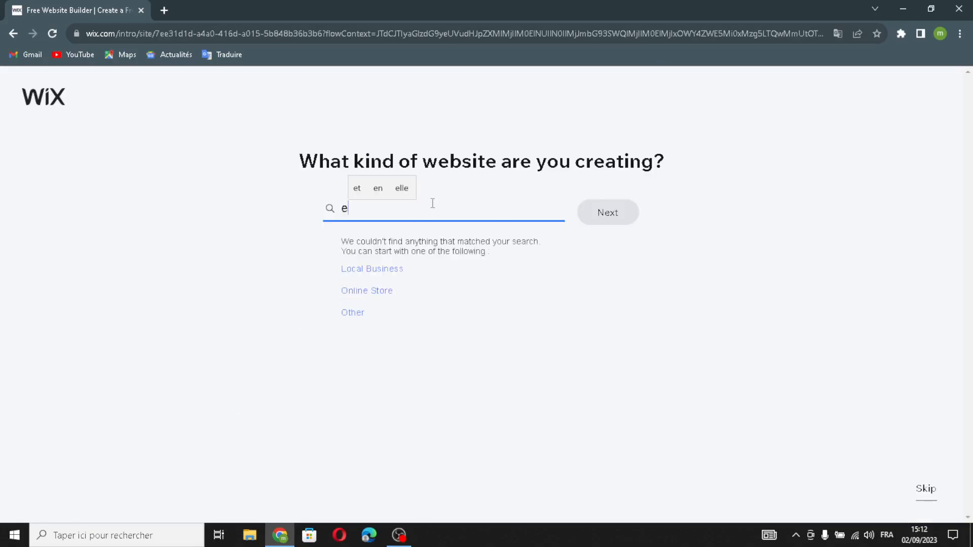
{"action": "type", "text": "lectronics"}
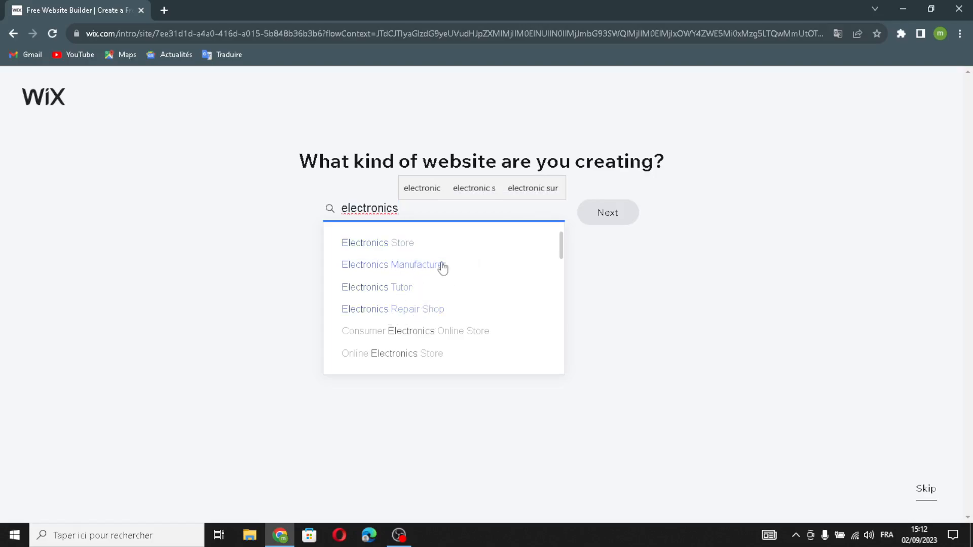
{"action": "left_click", "coordinate": [427, 266]}
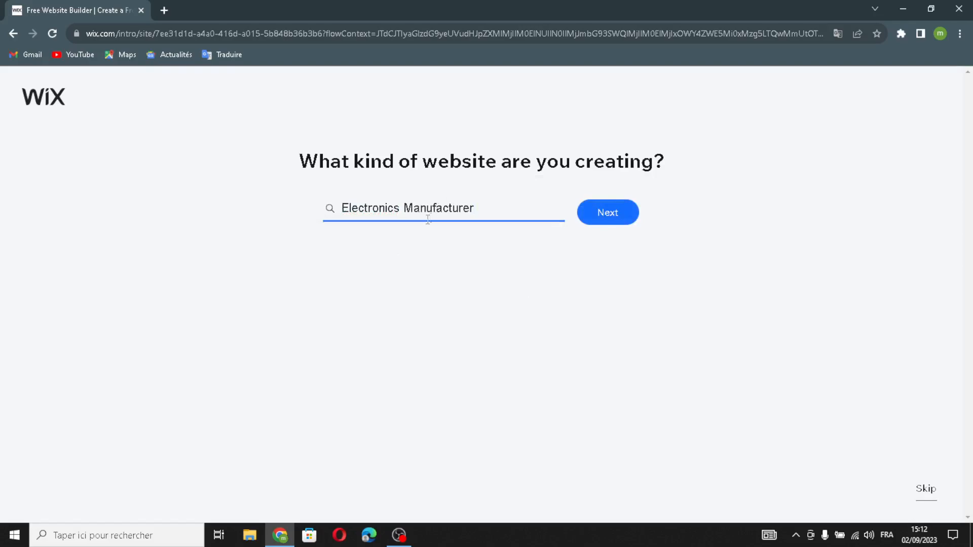
{"action": "left_click", "coordinate": [630, 213]}
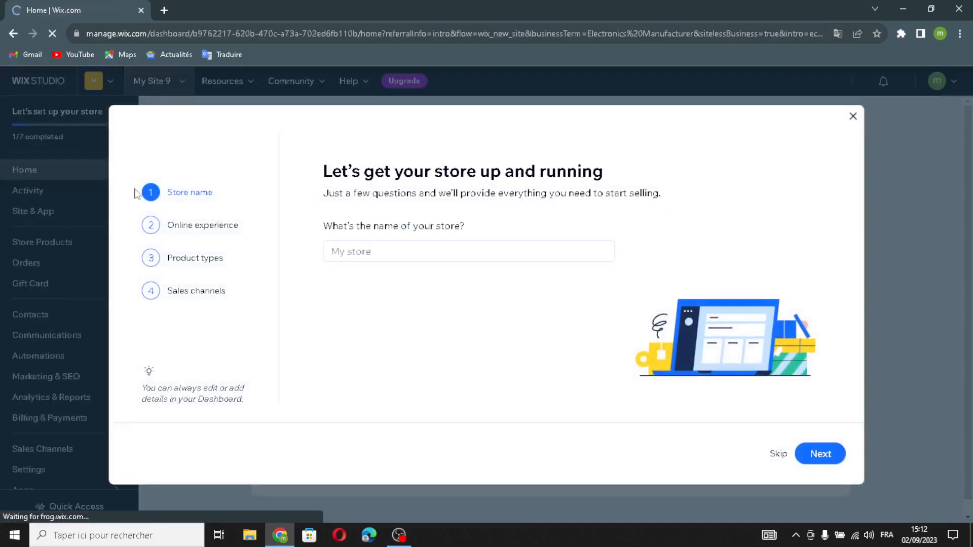
Name the store ElectroTech and state that it is already selling online
{"action": "left_click", "coordinate": [424, 252]}
{"action": "type", "text": "Electrotech"}
{"action": "left_click", "coordinate": [819, 453]}
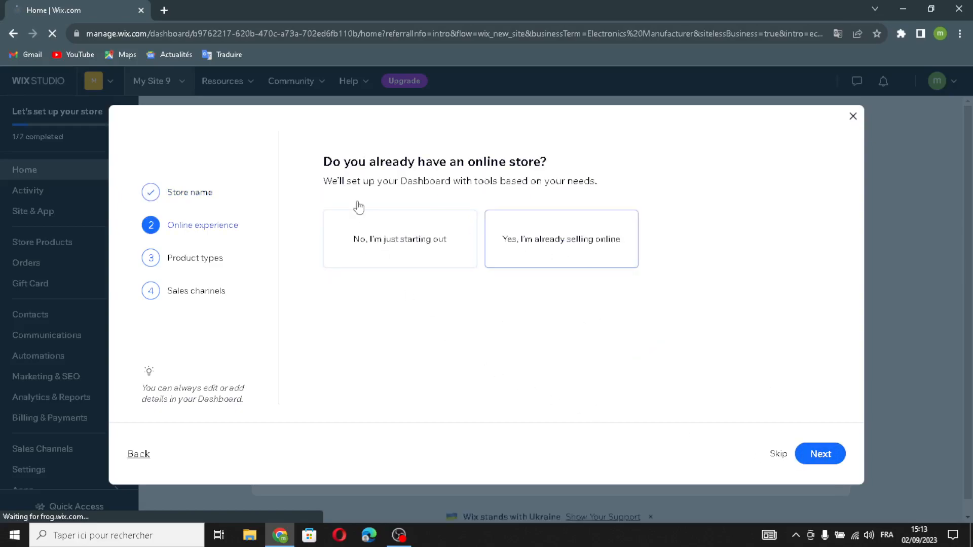
{"action": "left_click", "coordinate": [580, 251]}
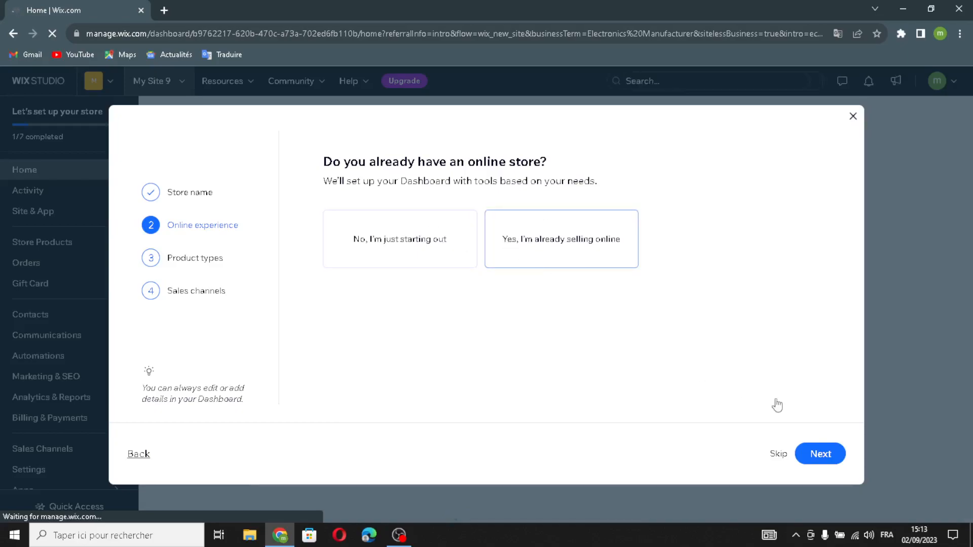
{"action": "left_click", "coordinate": [817, 453]}
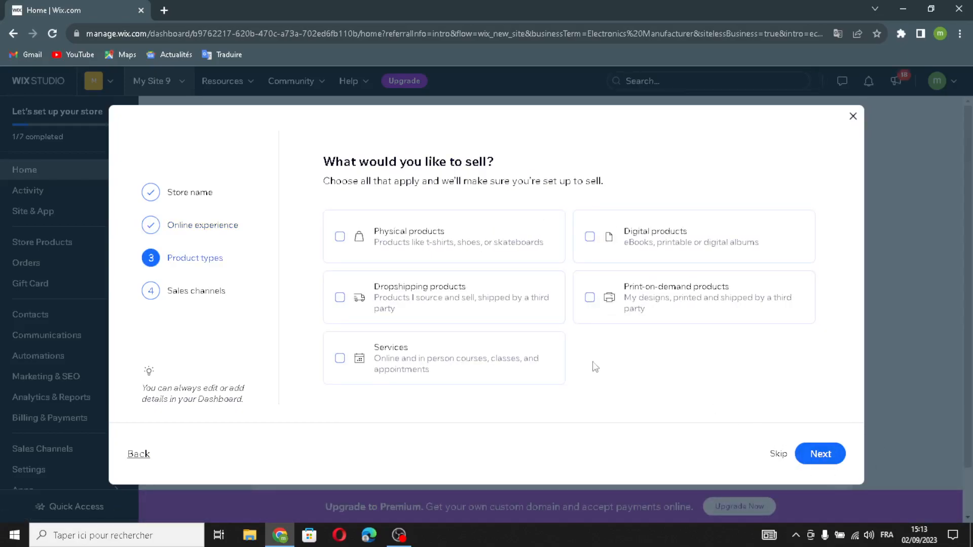
Select physical products, dropshipping products, services and digital products as the product types to sell
{"action": "left_click", "coordinate": [415, 237]}
{"action": "left_click", "coordinate": [404, 297]}
{"action": "left_click", "coordinate": [435, 376]}
{"action": "left_click", "coordinate": [670, 221]}
{"action": "left_click", "coordinate": [817, 453]}
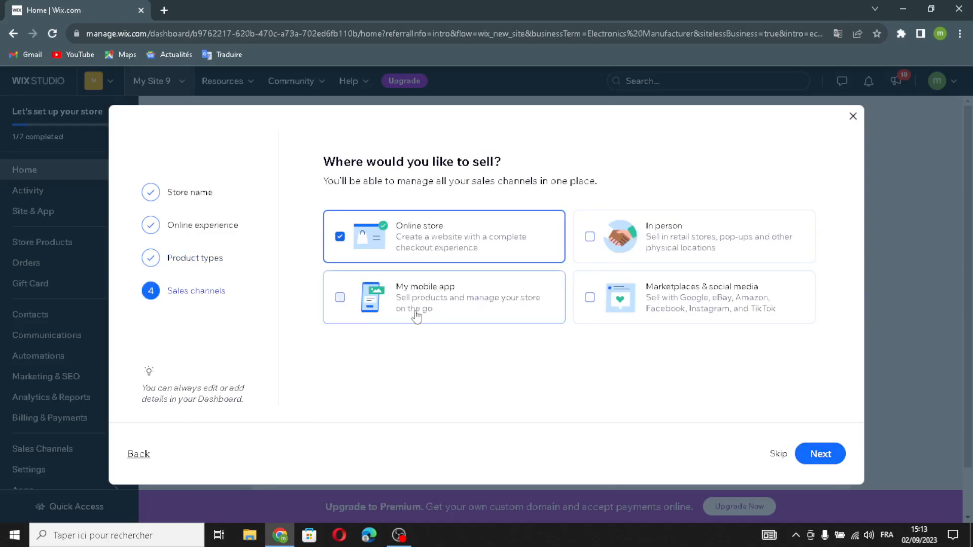
Add the mobile app and marketplaces & social media as sales channels alongside the online store, and finish the store setup
{"action": "left_click", "coordinate": [403, 296]}
{"action": "left_click", "coordinate": [641, 312]}
{"action": "left_click", "coordinate": [831, 456]}
{"action": "left_click", "coordinate": [497, 299]}
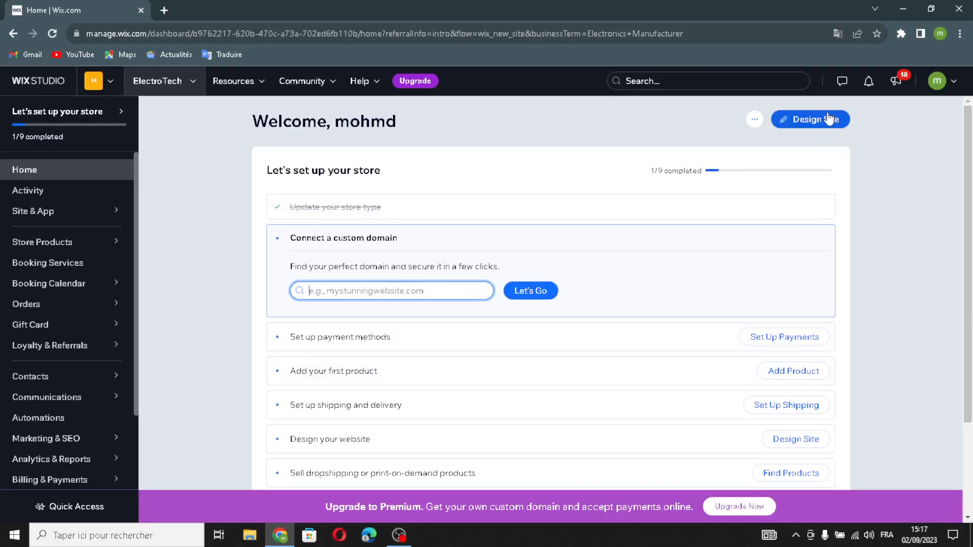
Start designing the site by letting Wix create it, and accept the prefilled business info
{"action": "left_click", "coordinate": [827, 119]}
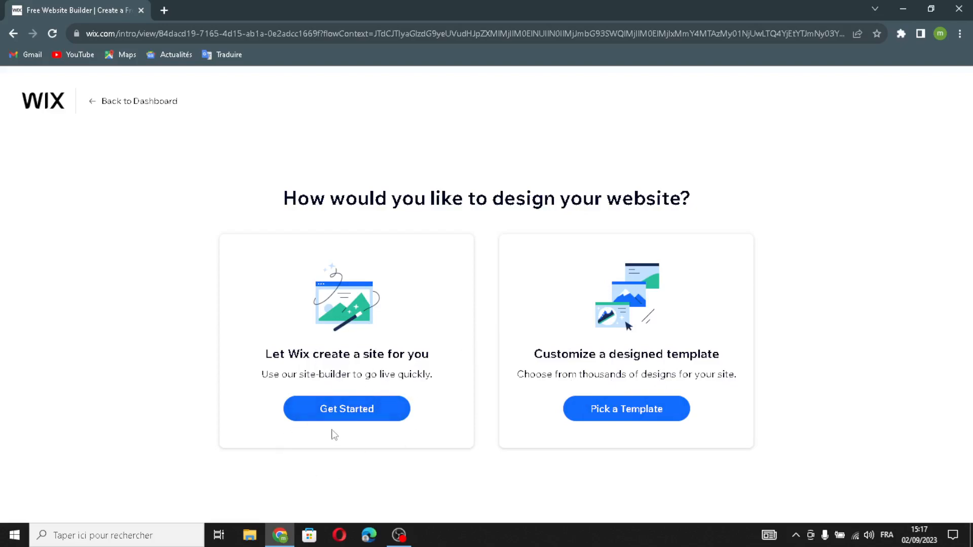
{"action": "left_click", "coordinate": [386, 325]}
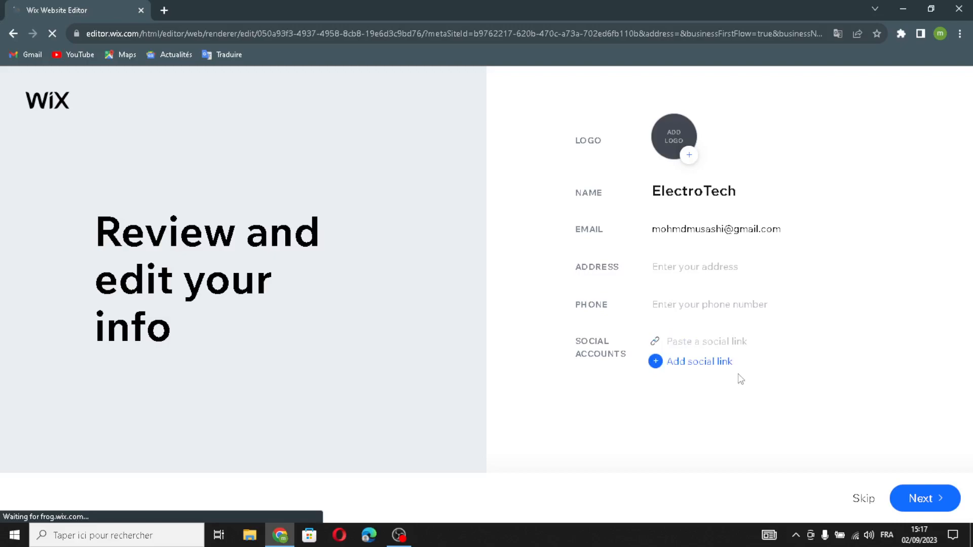
{"action": "left_click", "coordinate": [903, 495]}
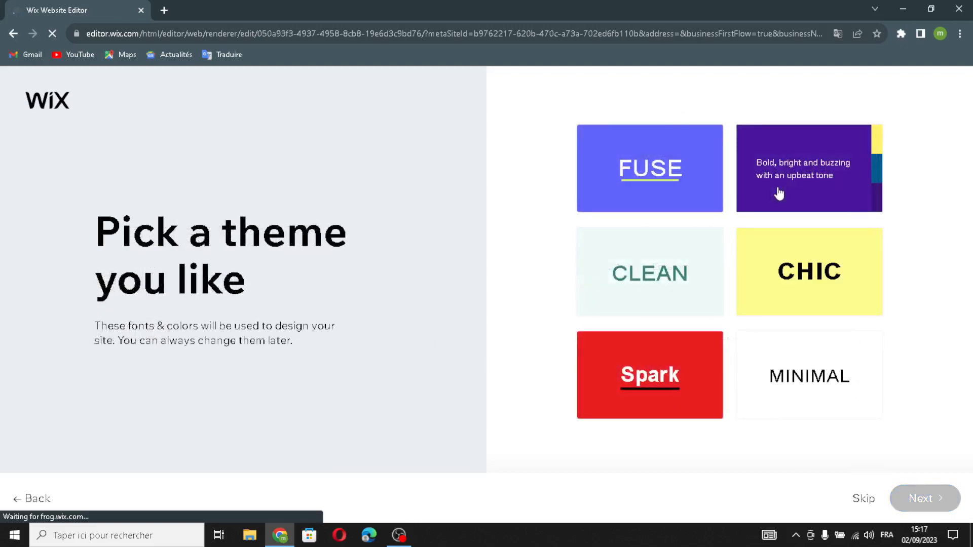
Choose the bold, bright purple theme and the homepage design with the "Committed to Quality" tagline above an image slider
{"action": "left_click", "coordinate": [920, 496]}
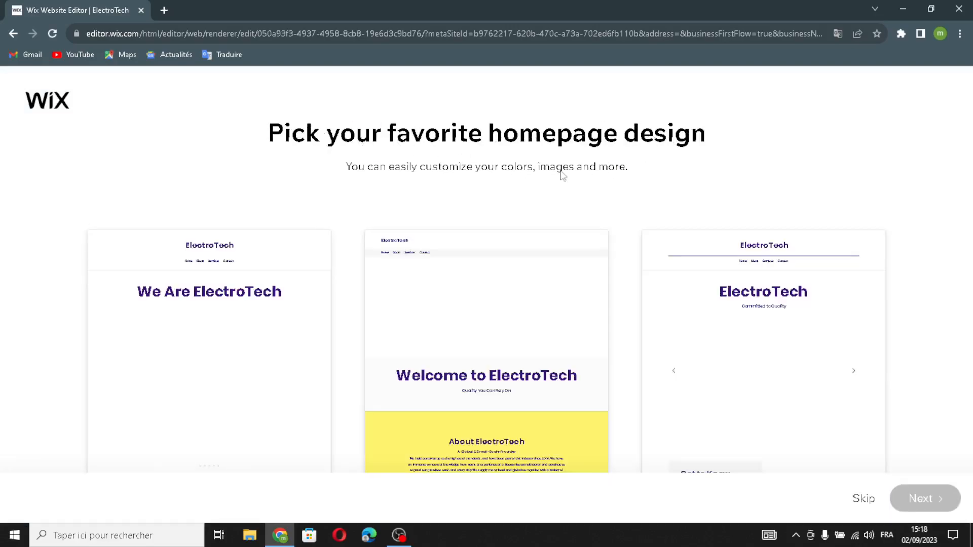
{"action": "left_click", "coordinate": [751, 297]}
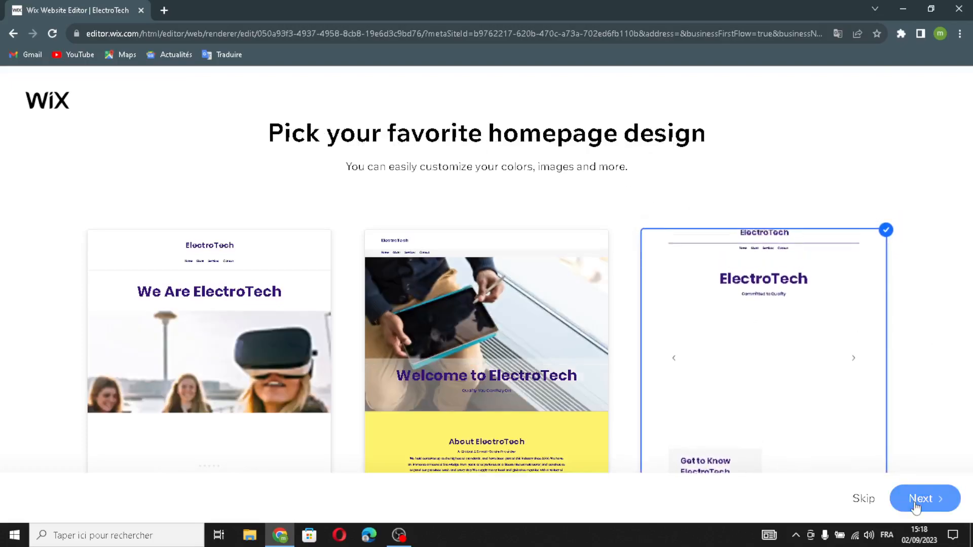
{"action": "left_click", "coordinate": [917, 499]}
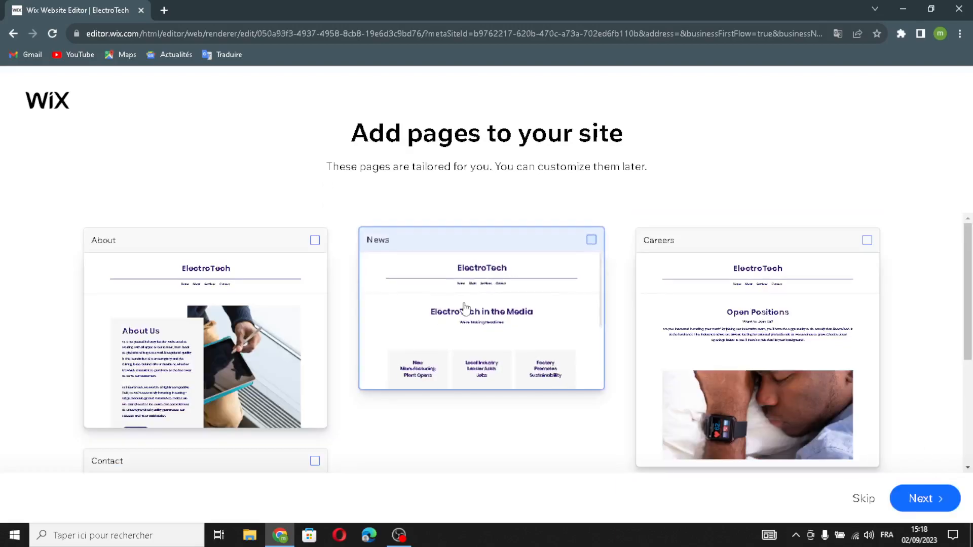
Add the About, News, Careers and Contact pages to the site and open the finished site in the editor
{"action": "left_click", "coordinate": [254, 306]}
{"action": "left_click", "coordinate": [448, 291]}
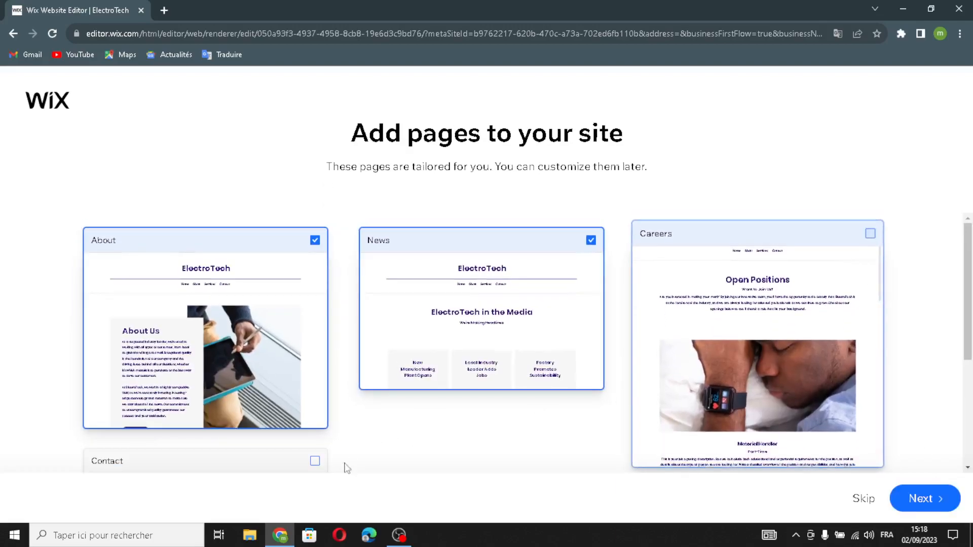
{"action": "left_click", "coordinate": [307, 465]}
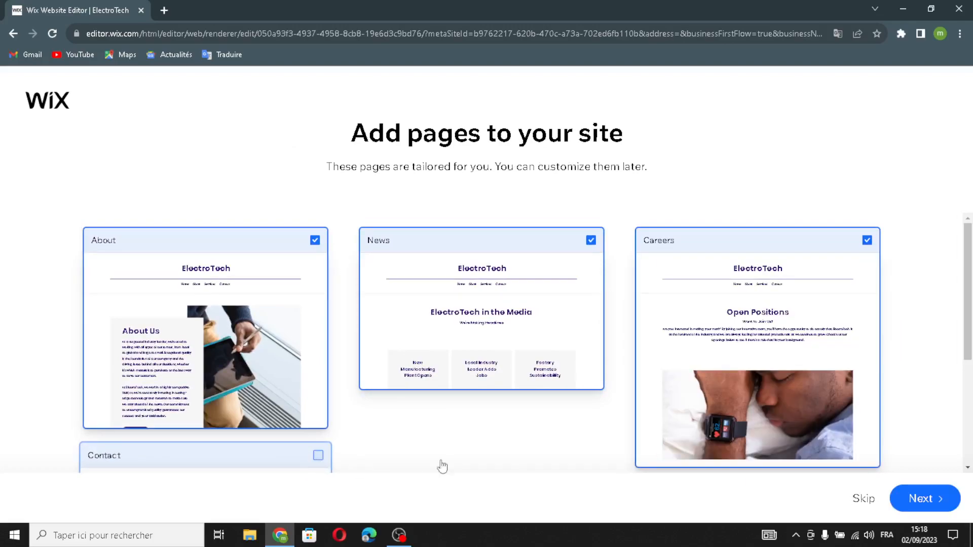
{"action": "left_click", "coordinate": [936, 507]}
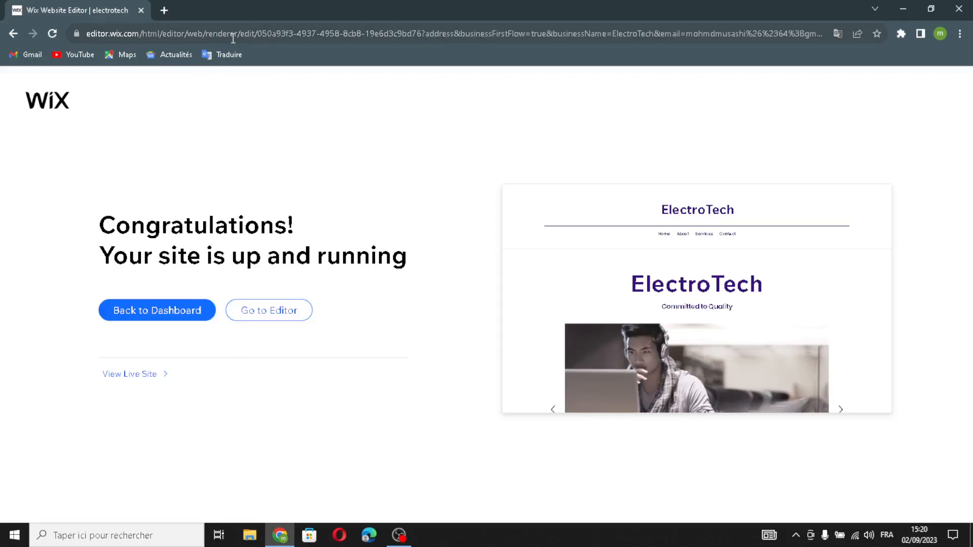
{"action": "left_click", "coordinate": [307, 310]}
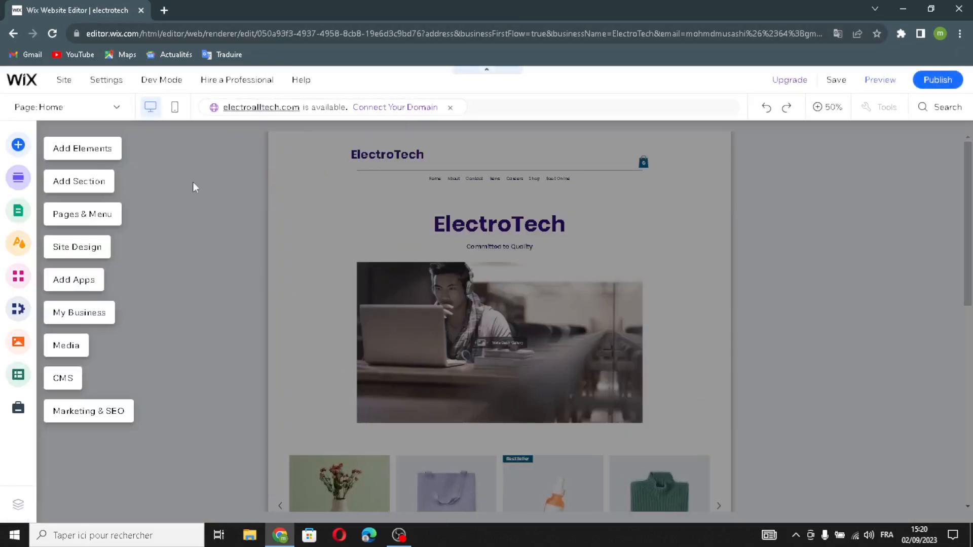
Look through the text elements (themed text, titles, paragraphs) and the image options available to add to the page
{"action": "left_click", "coordinate": [99, 149]}
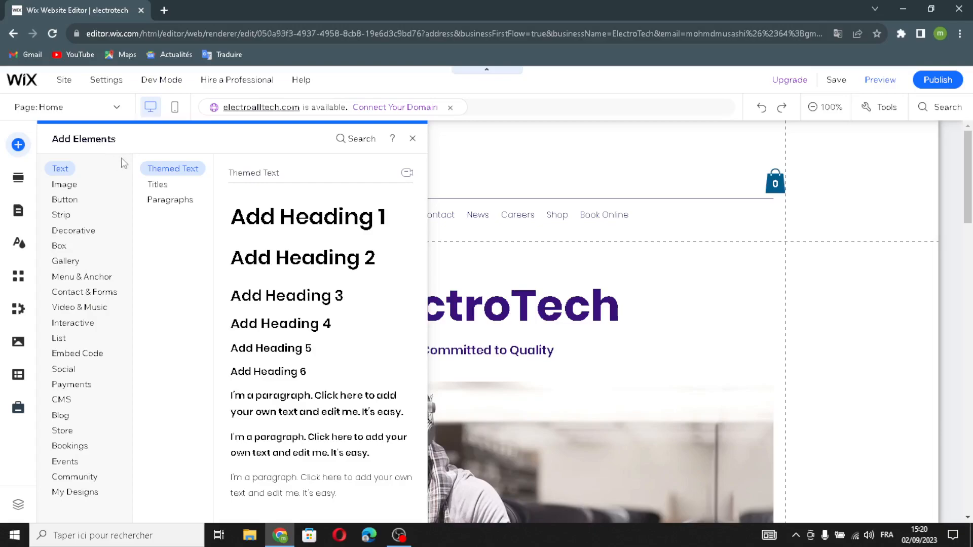
{"action": "left_click", "coordinate": [156, 184]}
{"action": "left_click", "coordinate": [158, 169]}
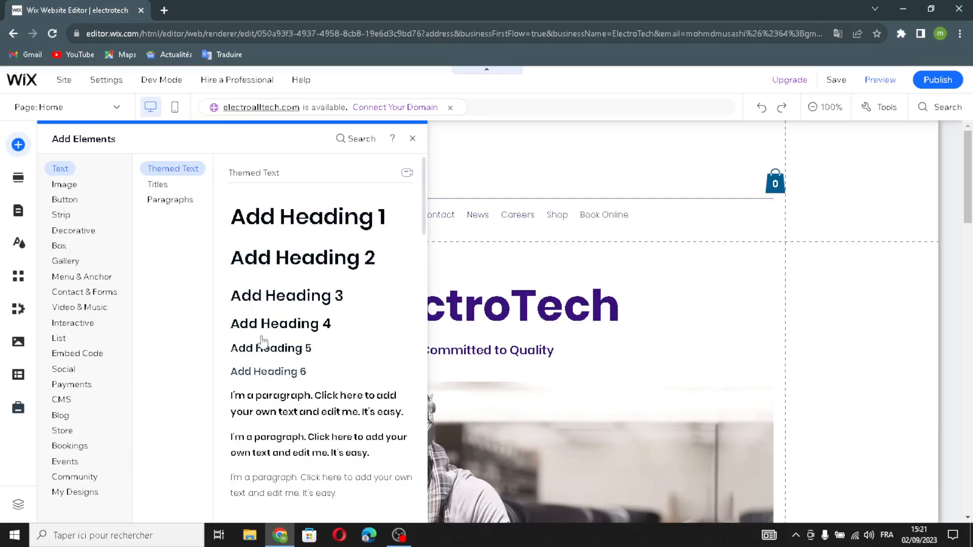
{"action": "left_click", "coordinate": [169, 189]}
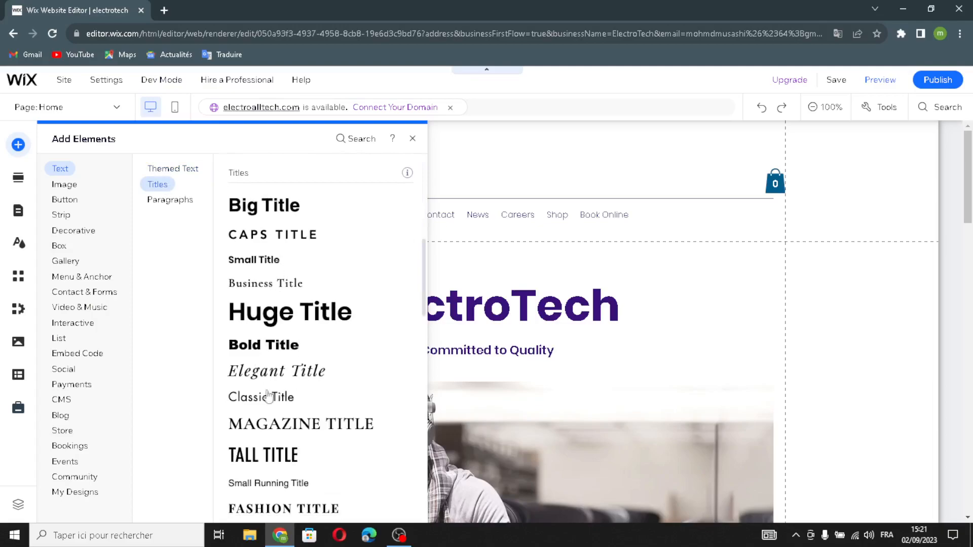
{"action": "left_click", "coordinate": [167, 199]}
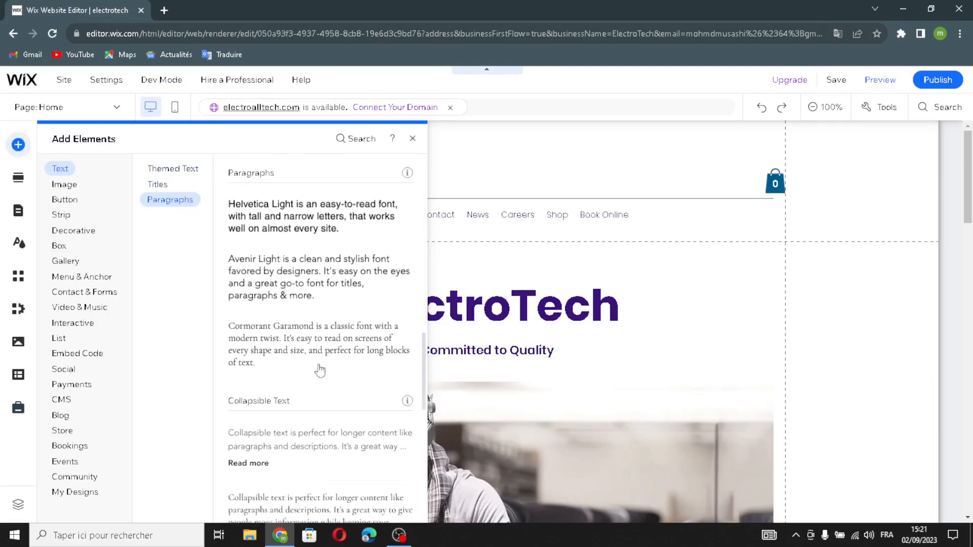
{"action": "left_click", "coordinate": [64, 185]}
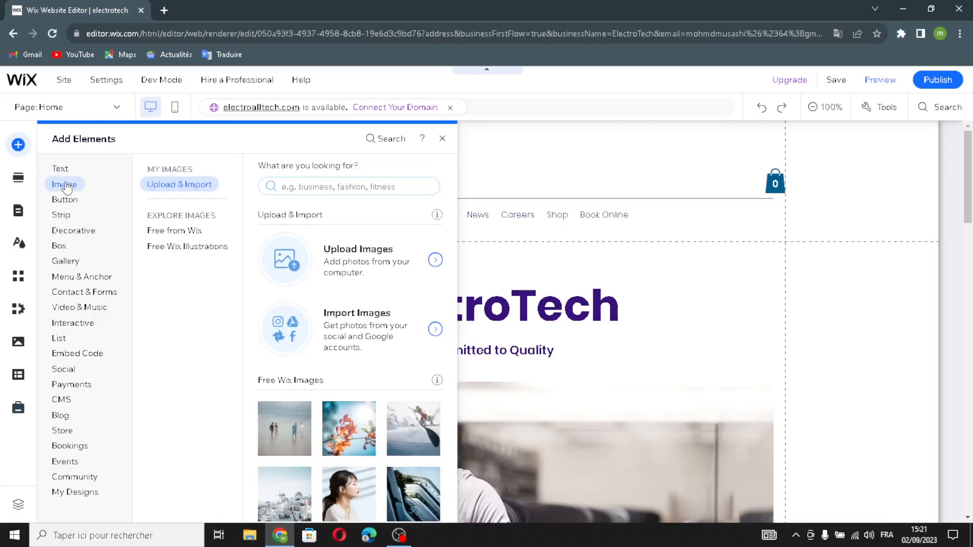
{"action": "scroll", "coordinate": [254, 414], "scroll_direction": "down", "scroll_amount": 3}
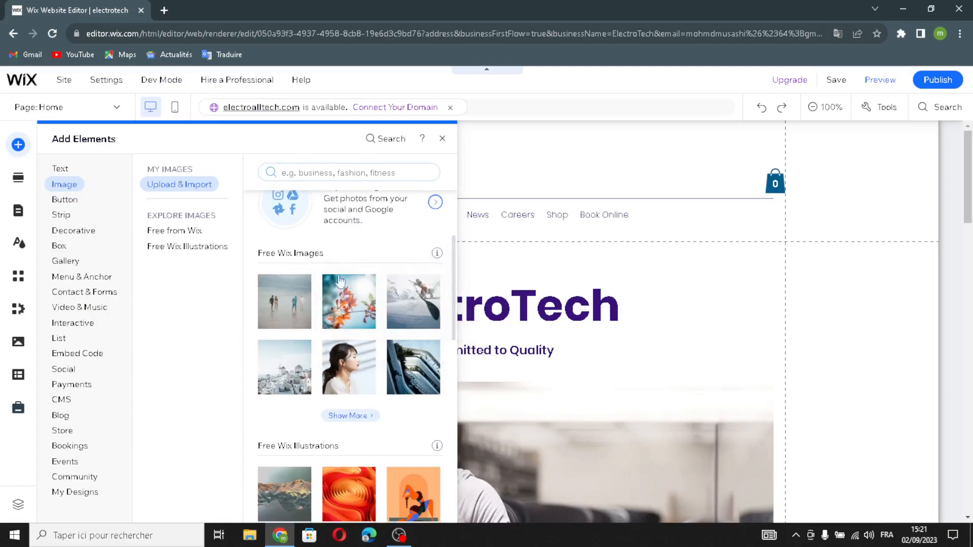
{"action": "scroll", "coordinate": [277, 408], "scroll_direction": "down", "scroll_amount": 1}
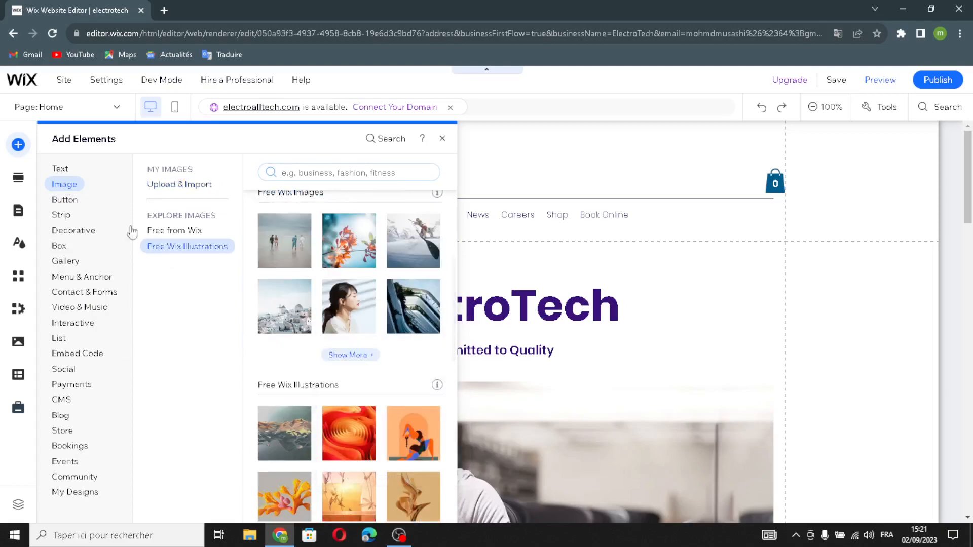
Look through the button elements, from text and icon buttons to image, document, iTunes, pay and PayPal buttons
{"action": "left_click", "coordinate": [75, 203]}
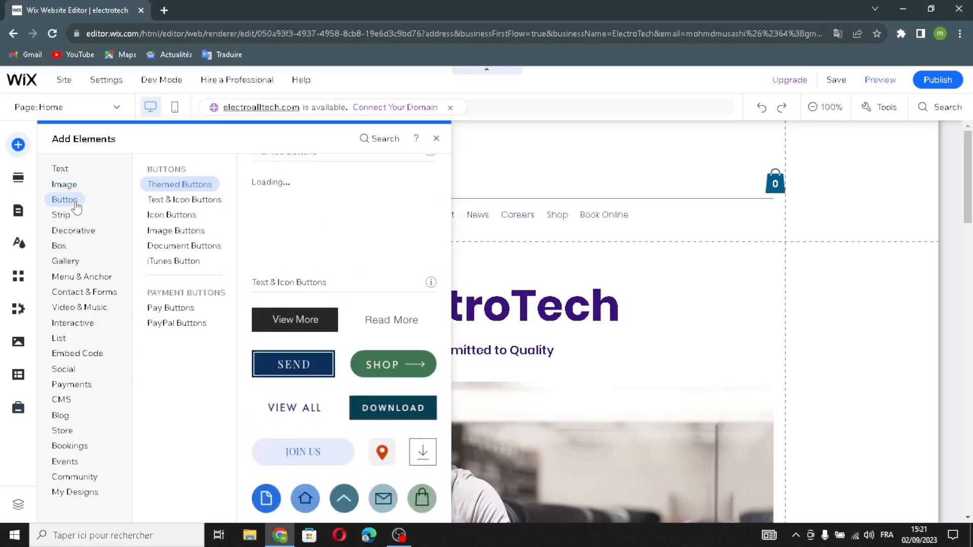
{"action": "left_click", "coordinate": [185, 199]}
{"action": "left_click", "coordinate": [177, 217]}
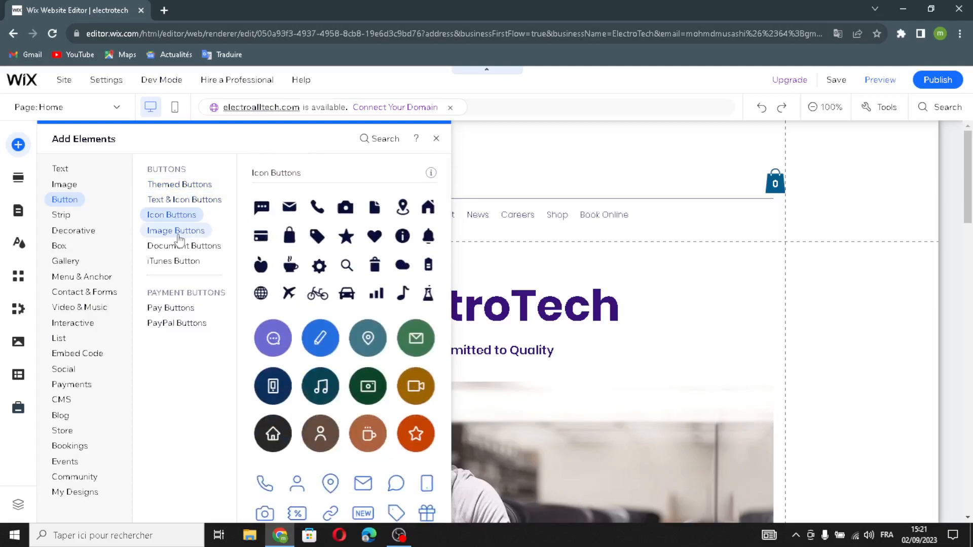
{"action": "left_click", "coordinate": [176, 231]}
{"action": "left_click", "coordinate": [176, 247]}
{"action": "left_click", "coordinate": [174, 261]}
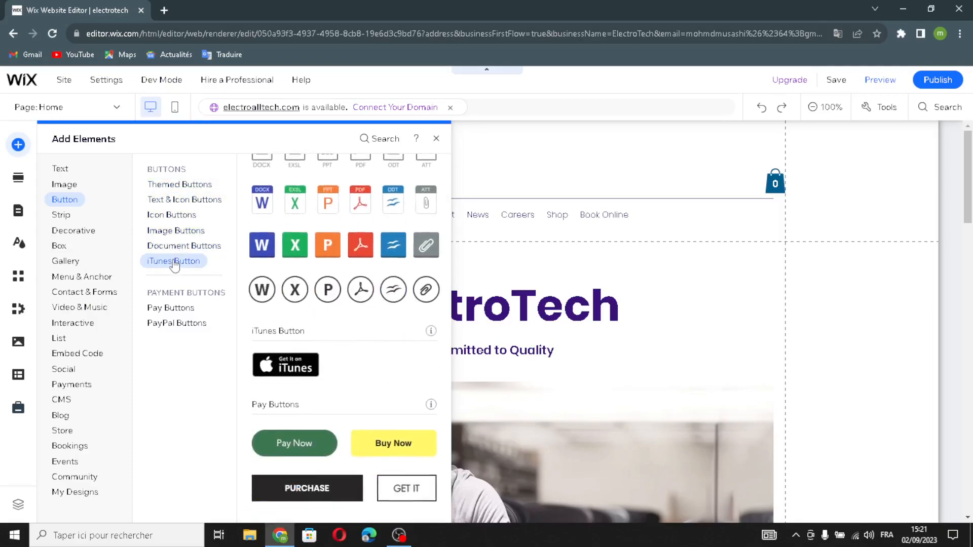
{"action": "left_click", "coordinate": [165, 308]}
{"action": "left_click", "coordinate": [180, 324]}
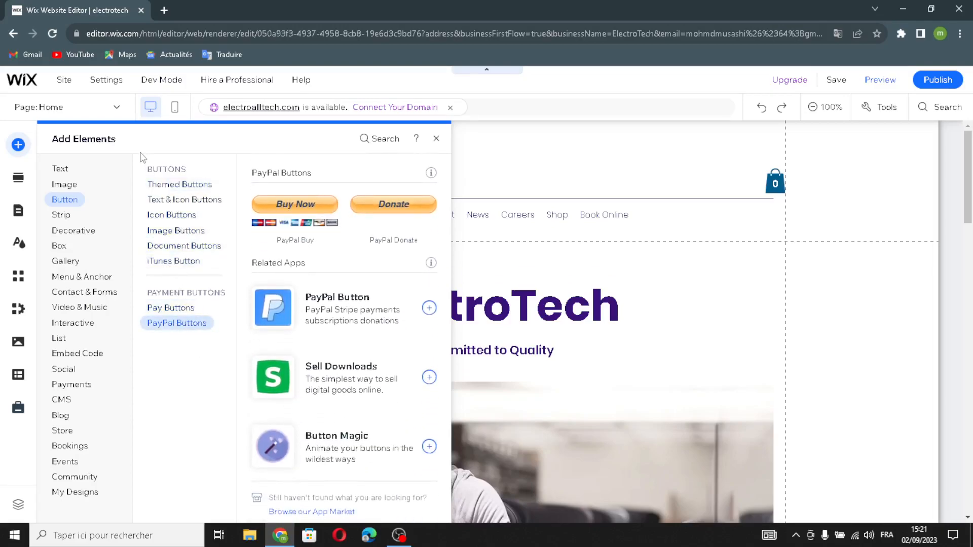
Look through the strip elements, including the contact, welcome, testimonials and team designs
{"action": "left_click", "coordinate": [61, 216]}
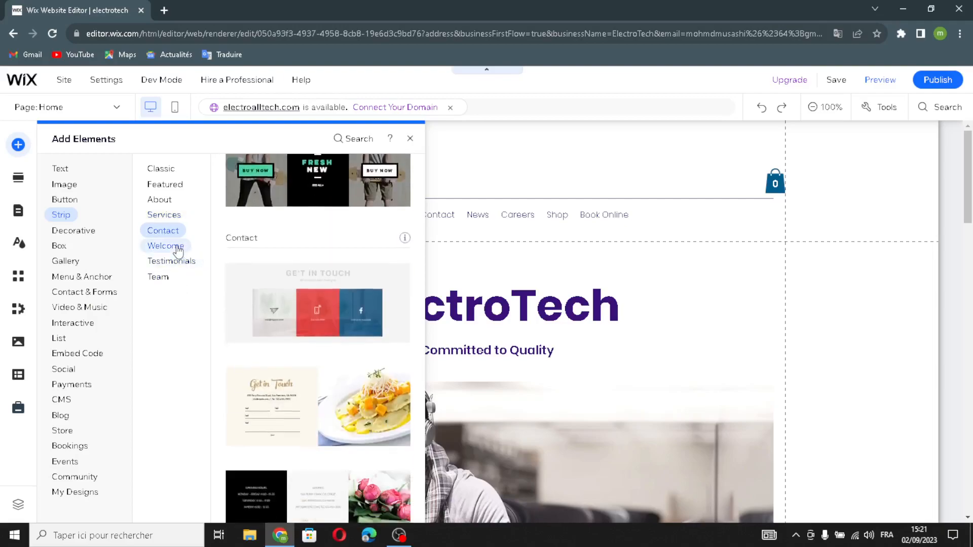
{"action": "left_click", "coordinate": [161, 277]}
{"action": "scroll", "coordinate": [337, 250], "scroll_direction": "up", "scroll_amount": 10}
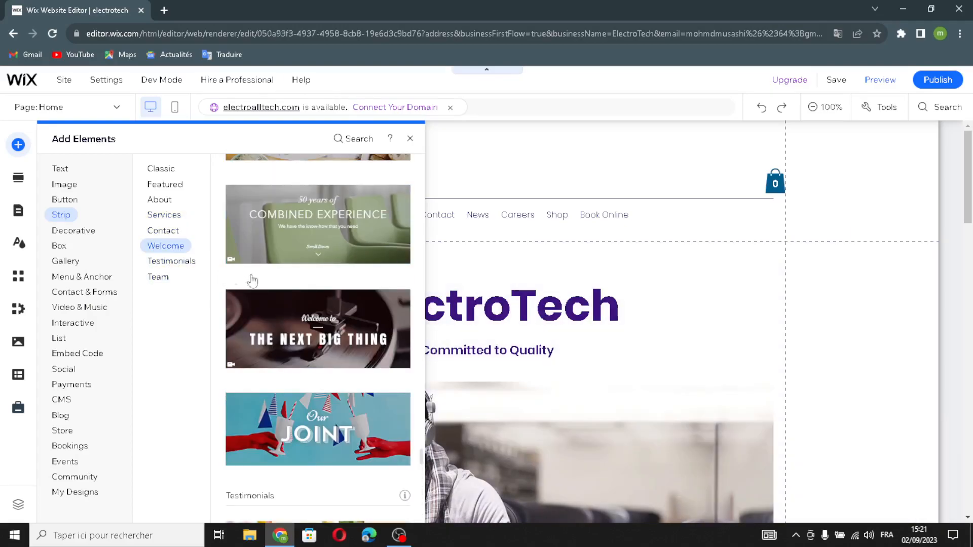
{"action": "left_click", "coordinate": [172, 230]}
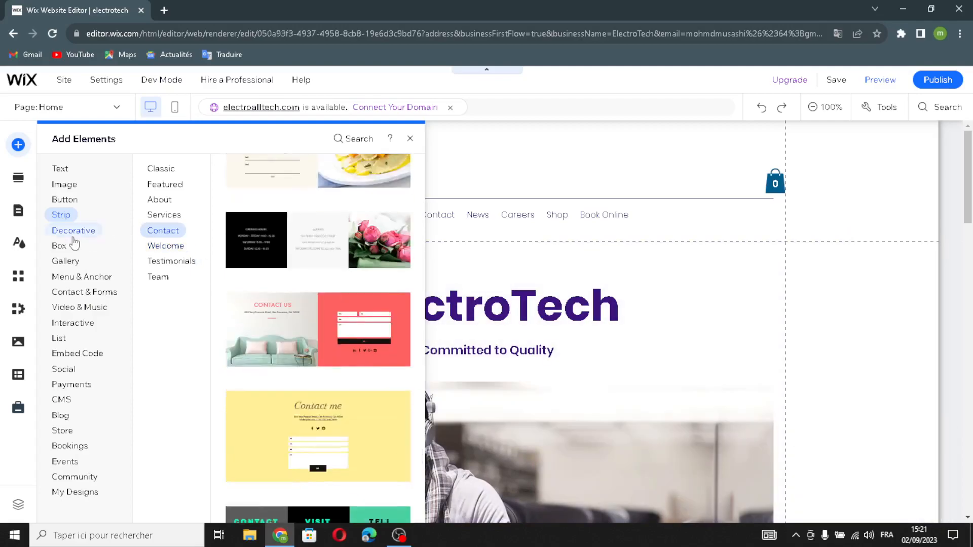
Look through the decorative shapes: themed lines, basic shapes, arrows, and horizontal and vertical lines
{"action": "left_click", "coordinate": [74, 232]}
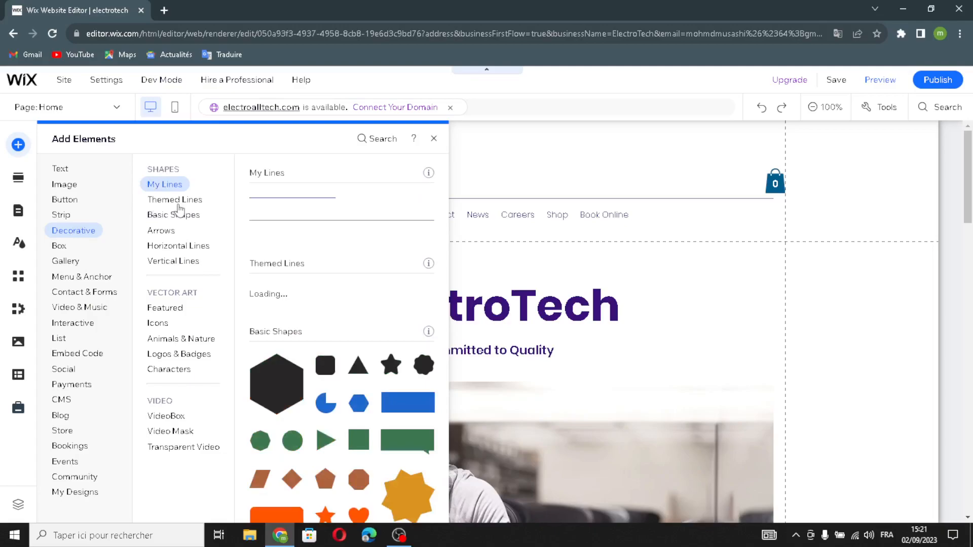
{"action": "left_click", "coordinate": [172, 200]}
{"action": "left_click", "coordinate": [173, 215]}
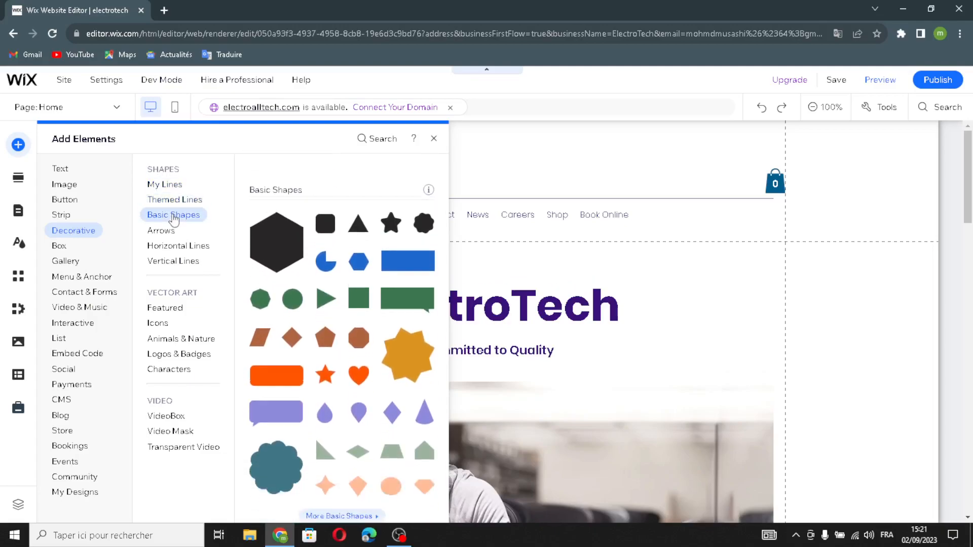
{"action": "left_click", "coordinate": [162, 230]}
{"action": "left_click", "coordinate": [173, 246]}
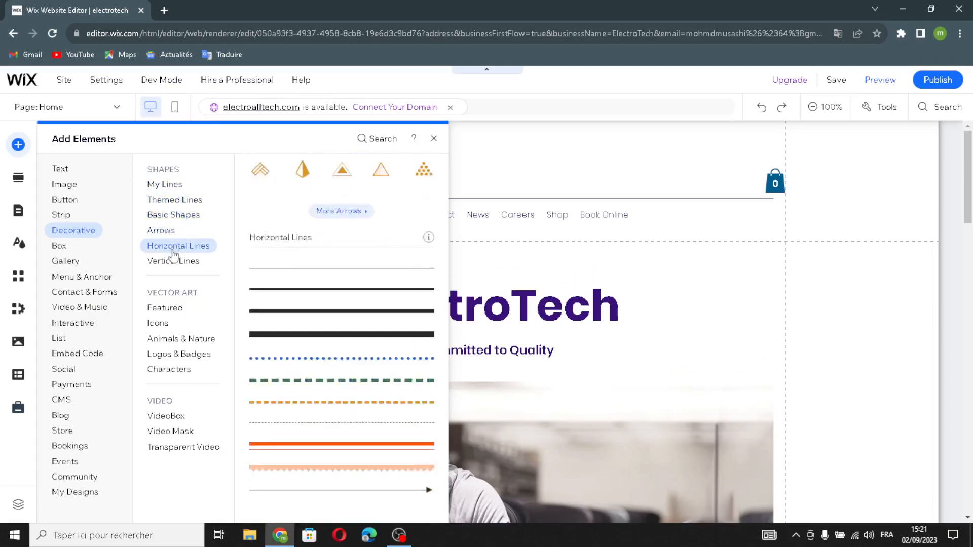
{"action": "left_click", "coordinate": [172, 261]}
Look through the decorative vector art, from featured art and icons to characters, and the video box and video mask options
{"action": "left_click", "coordinate": [164, 309]}
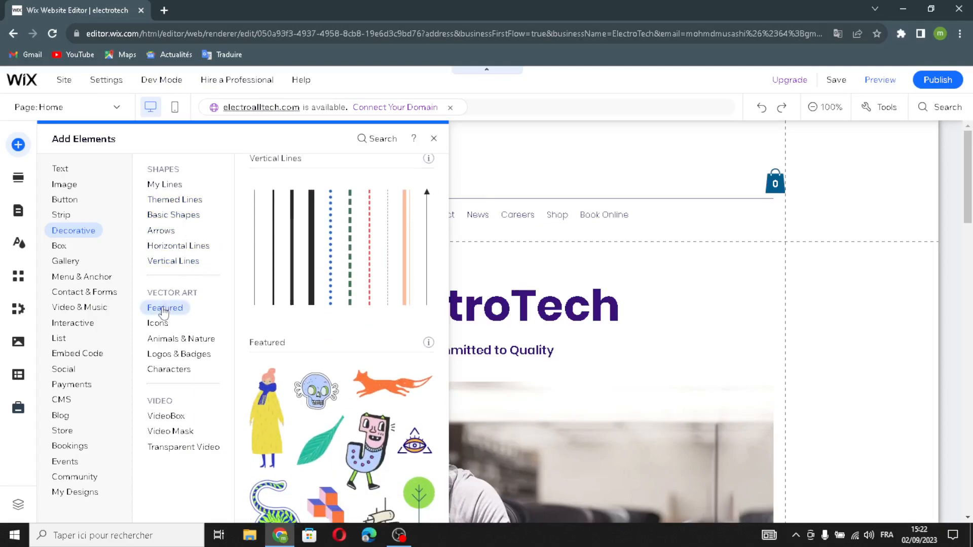
{"action": "left_click", "coordinate": [158, 324]}
{"action": "left_click", "coordinate": [161, 340]}
{"action": "left_click", "coordinate": [165, 355]}
{"action": "left_click", "coordinate": [170, 370]}
{"action": "left_click", "coordinate": [169, 412]}
{"action": "left_click", "coordinate": [167, 431]}
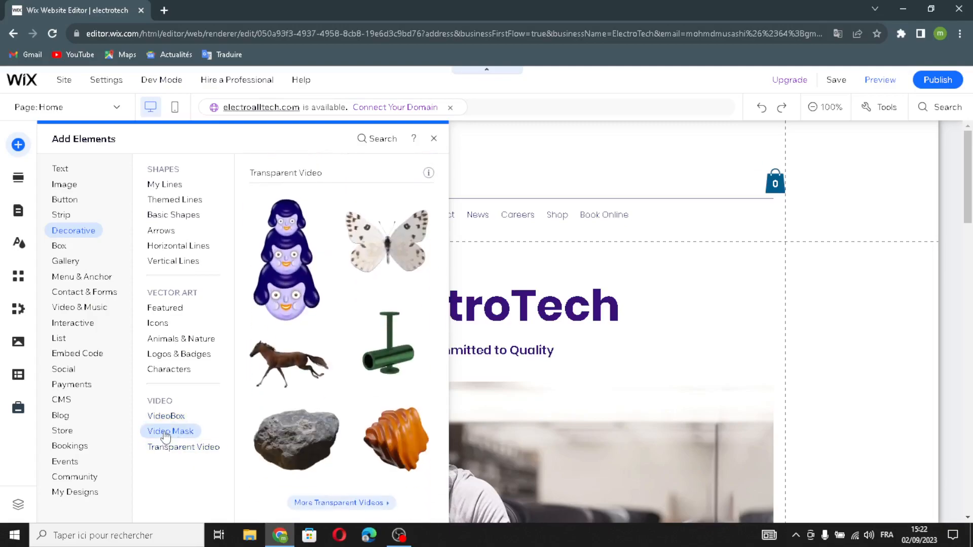
Look through the box elements: themed boxes, container boxes, hover boxes and tabs
{"action": "left_click", "coordinate": [60, 248]}
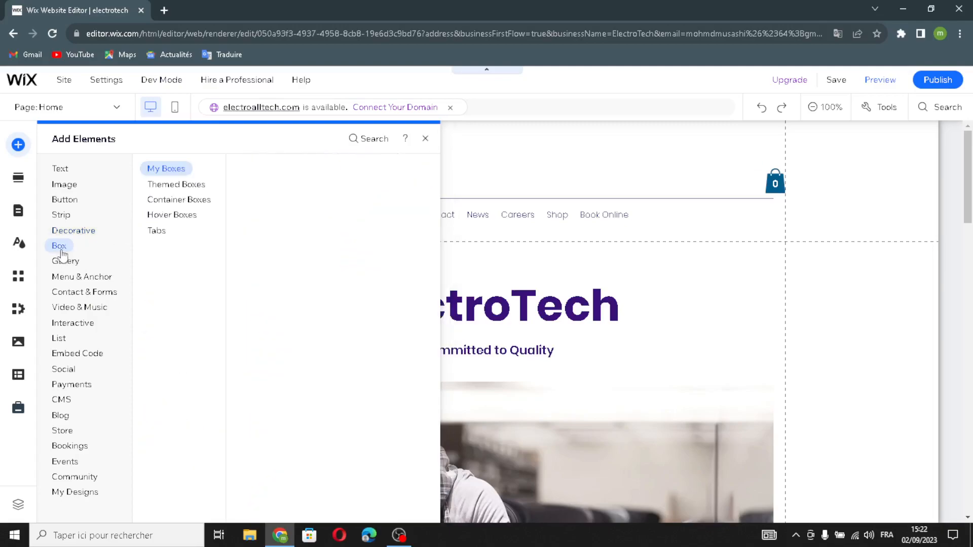
{"action": "left_click", "coordinate": [183, 186]}
{"action": "left_click", "coordinate": [178, 199]}
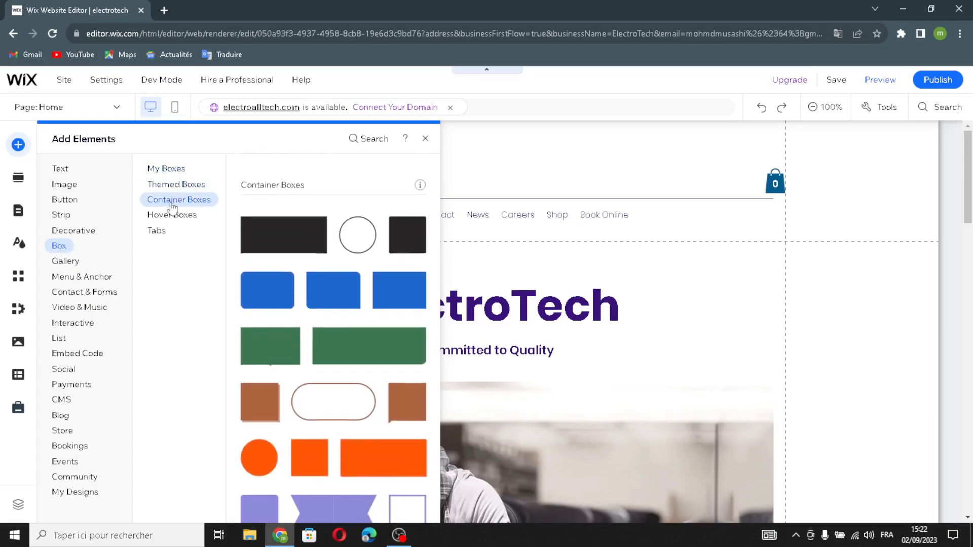
{"action": "left_click", "coordinate": [165, 217]}
{"action": "left_click", "coordinate": [156, 232]}
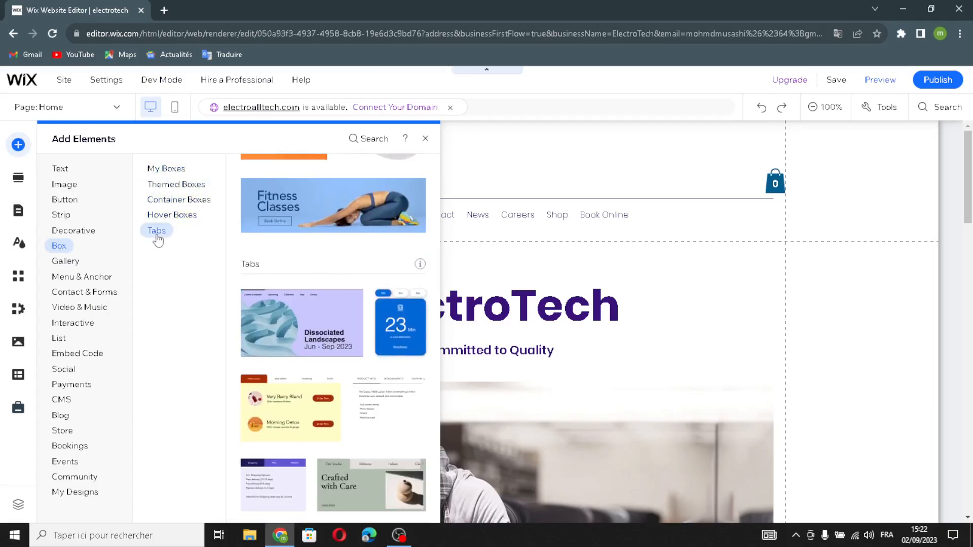
Look through the gallery elements, from recommended and pro galleries to grid, slider and more galleries
{"action": "left_click", "coordinate": [72, 276]}
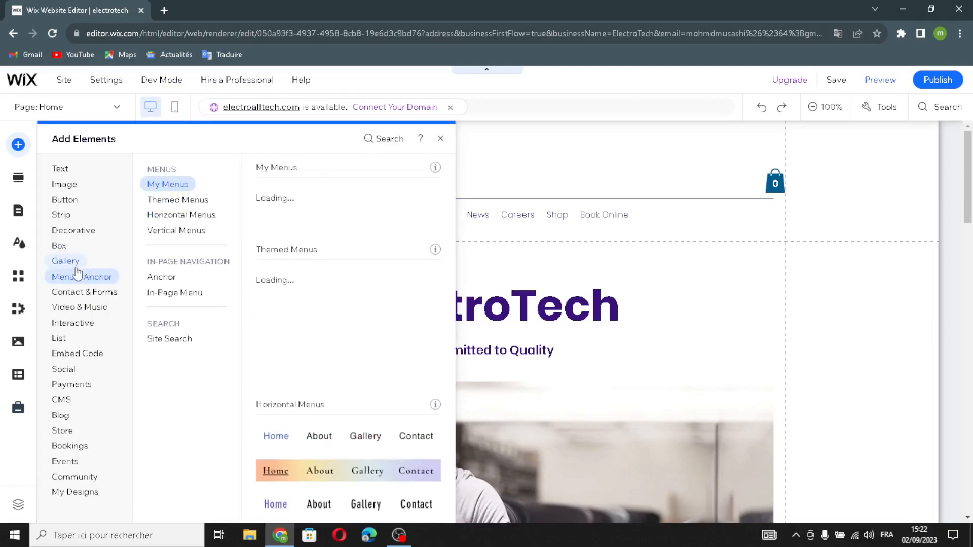
{"action": "left_click", "coordinate": [79, 262]}
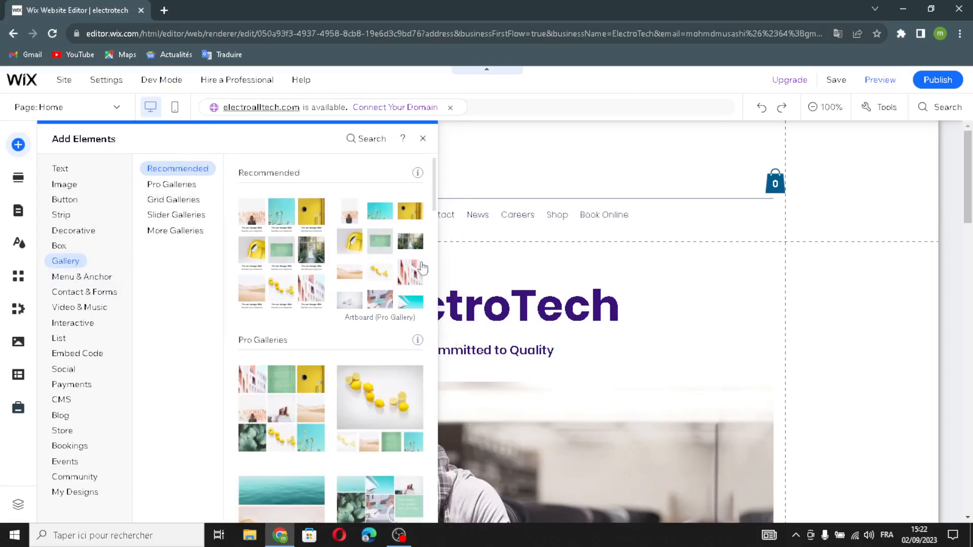
{"action": "left_click", "coordinate": [172, 185]}
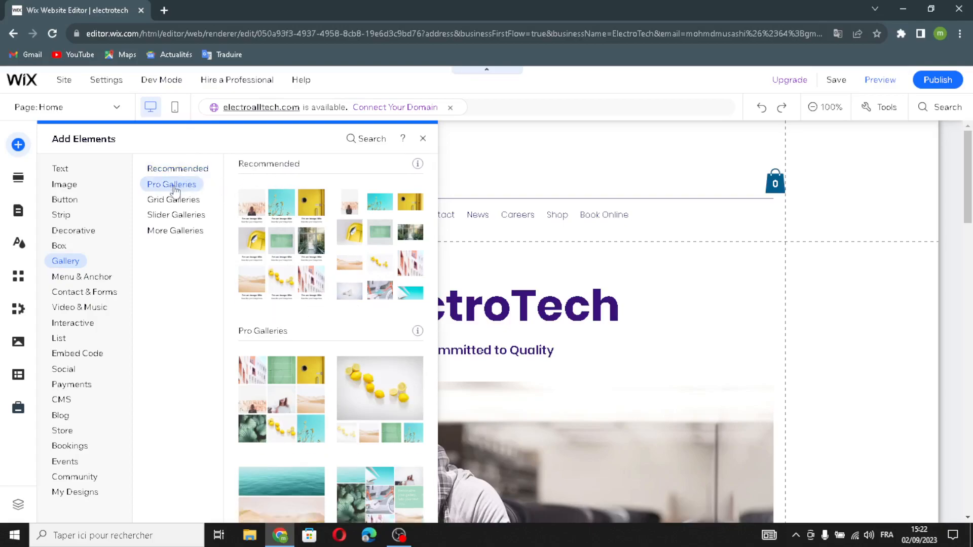
{"action": "left_click", "coordinate": [182, 199]}
{"action": "left_click", "coordinate": [180, 215]}
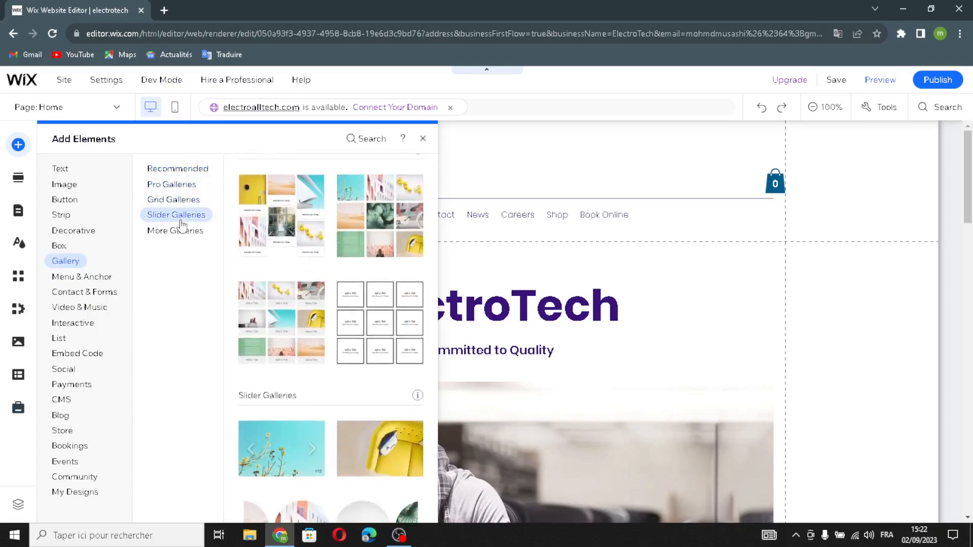
{"action": "left_click", "coordinate": [181, 229]}
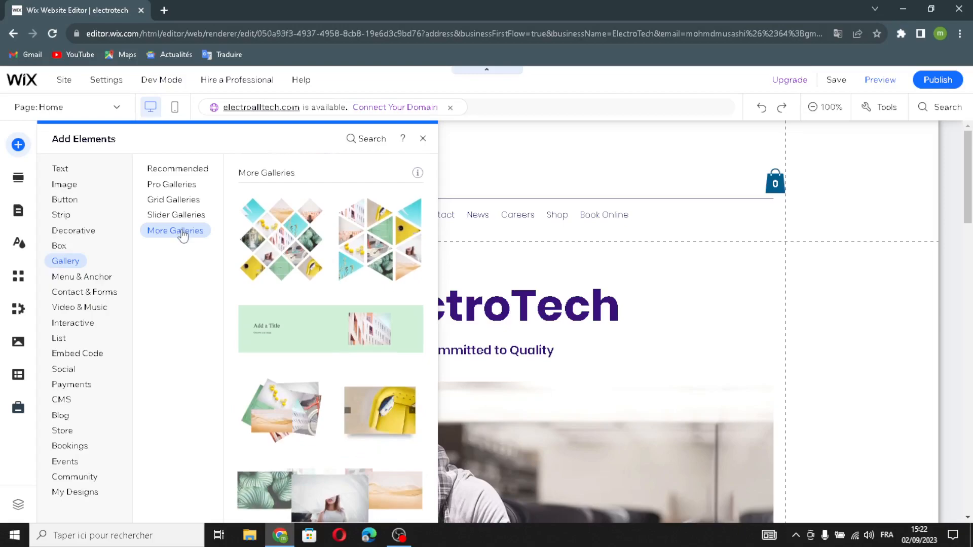
Look through the themed, horizontal and vertical menus, the anchor and in-page menu elements, and the site search
{"action": "left_click", "coordinate": [109, 280]}
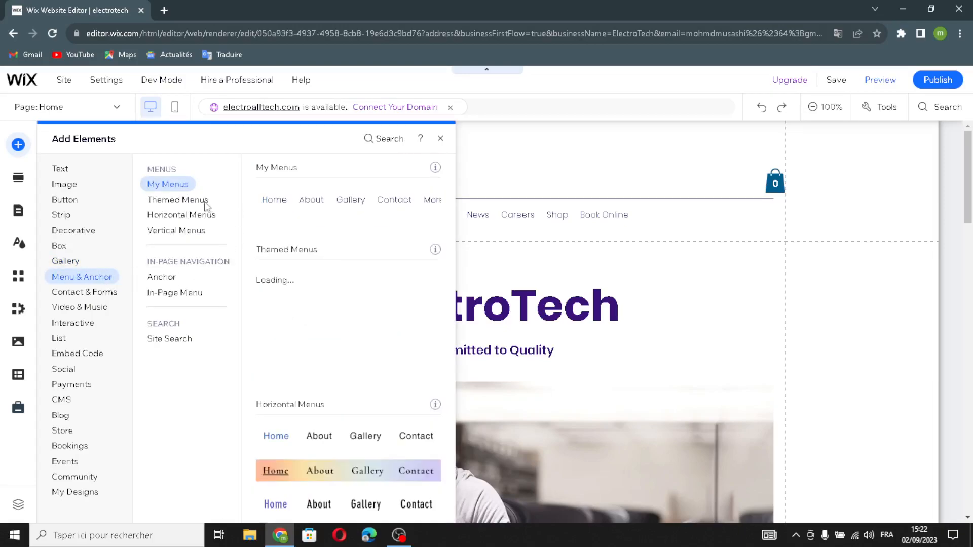
{"action": "left_click", "coordinate": [171, 201]}
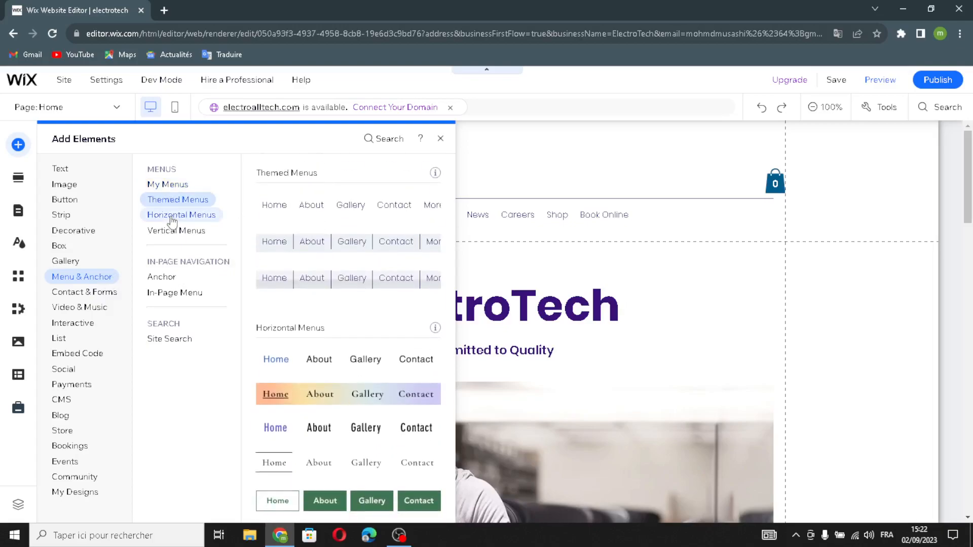
{"action": "left_click", "coordinate": [181, 214]}
{"action": "left_click", "coordinate": [175, 231]}
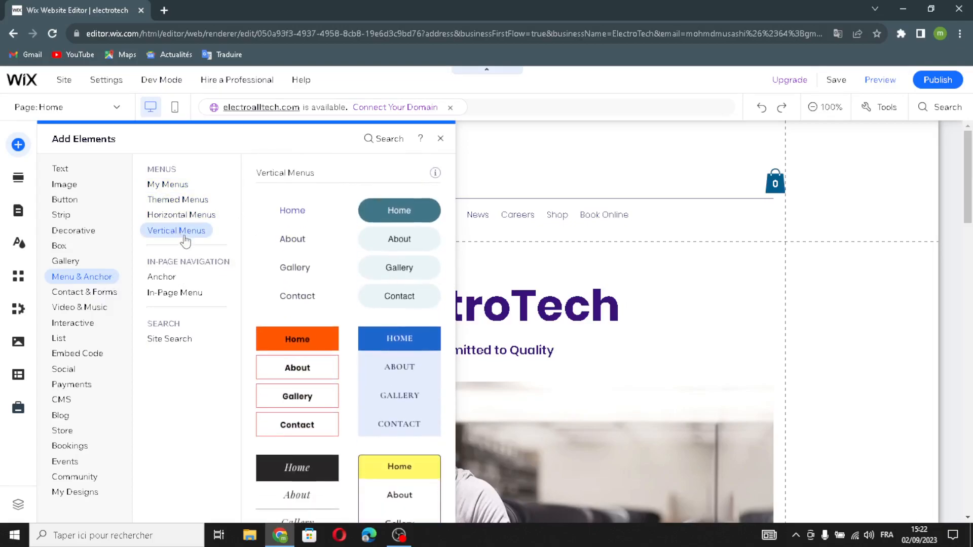
{"action": "left_click", "coordinate": [171, 277]}
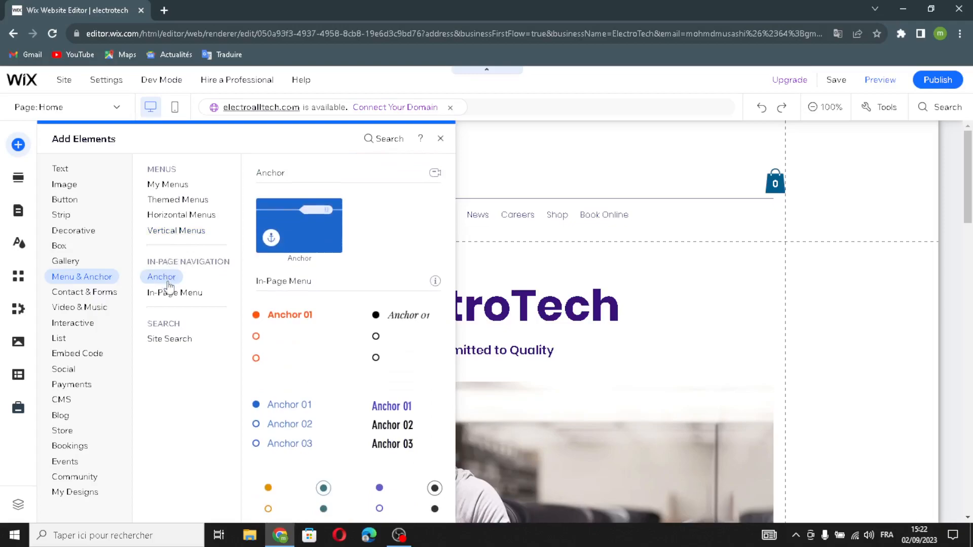
{"action": "left_click", "coordinate": [175, 293]}
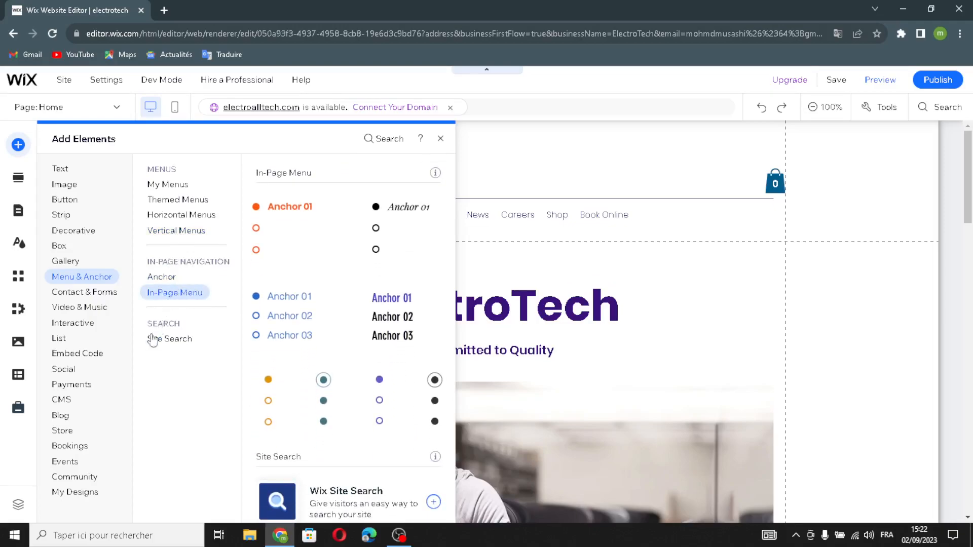
{"action": "left_click", "coordinate": [168, 339]}
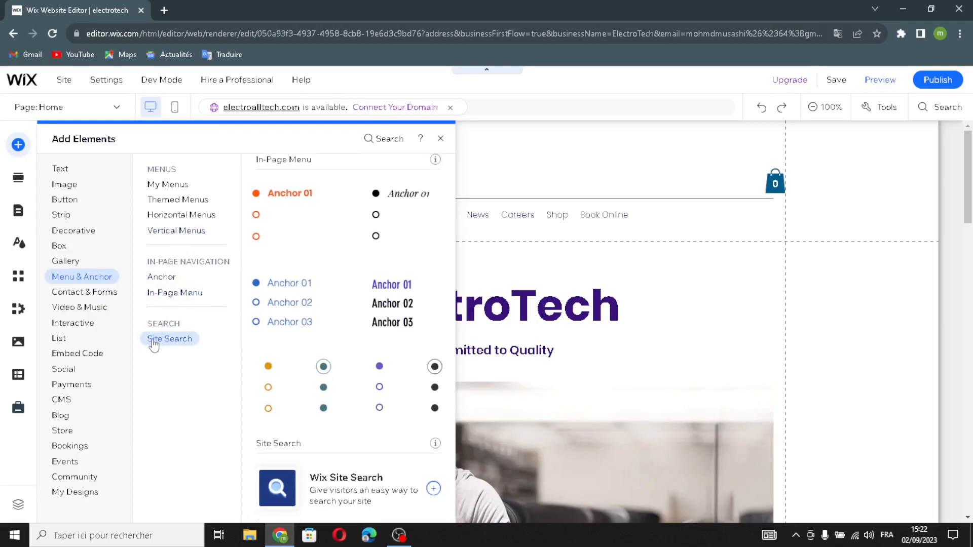
Look through the form elements: contact, order, registration, donation, application, feedback, request, waiver and subscribe forms
{"action": "left_click", "coordinate": [112, 296]}
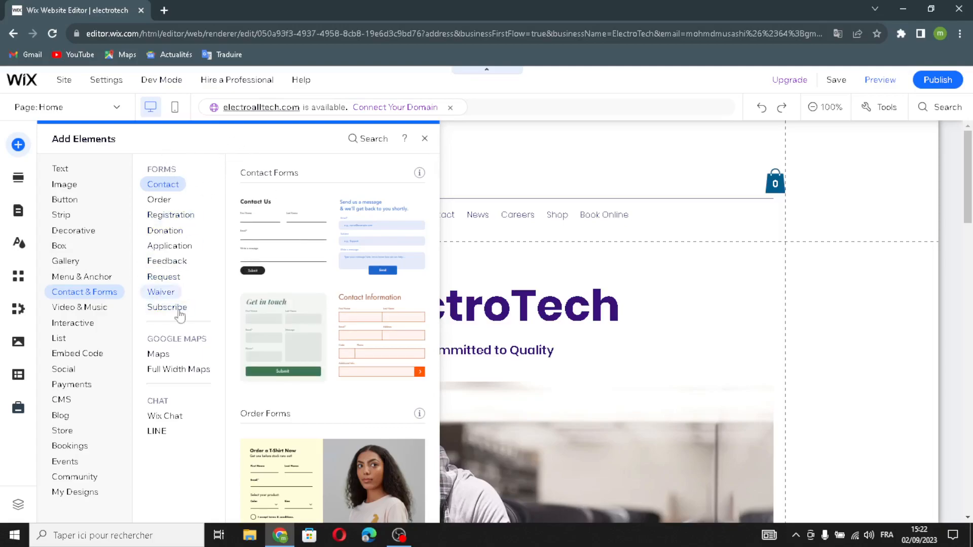
{"action": "left_click", "coordinate": [160, 199]}
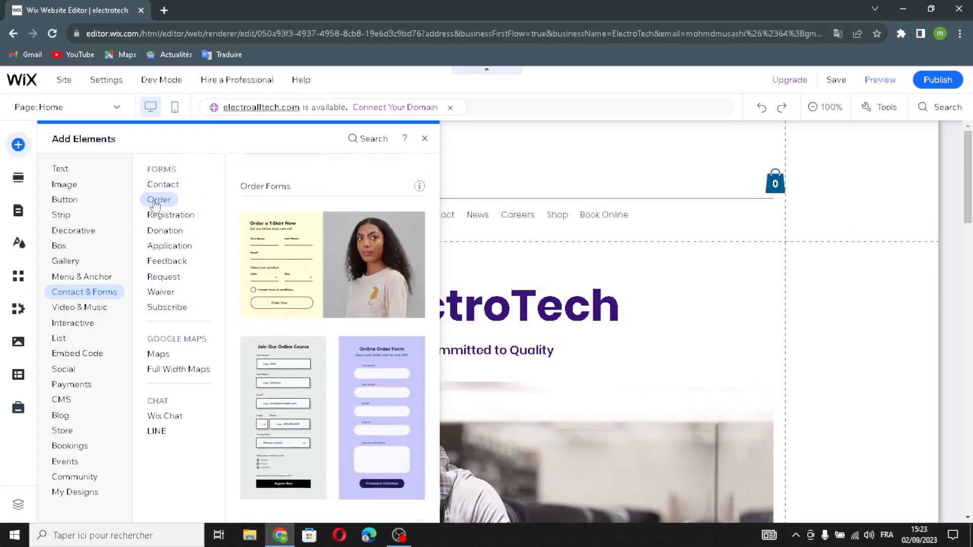
{"action": "left_click", "coordinate": [186, 216]}
{"action": "left_click", "coordinate": [189, 234]}
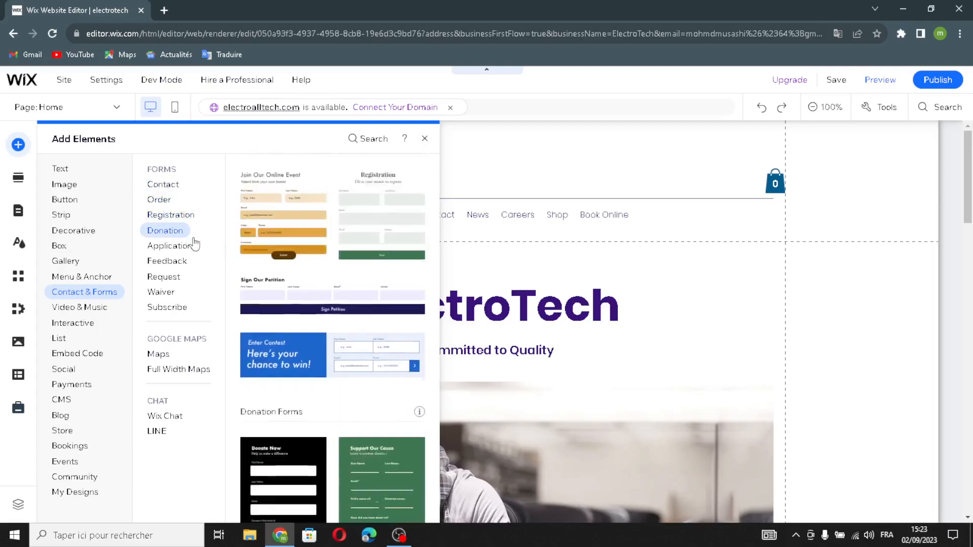
{"action": "left_click", "coordinate": [193, 248]}
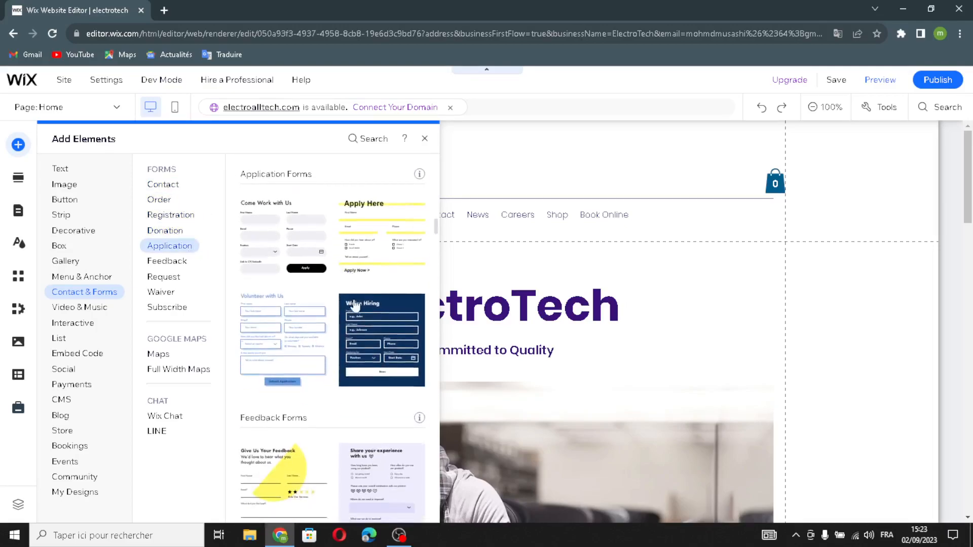
{"action": "left_click", "coordinate": [180, 267]}
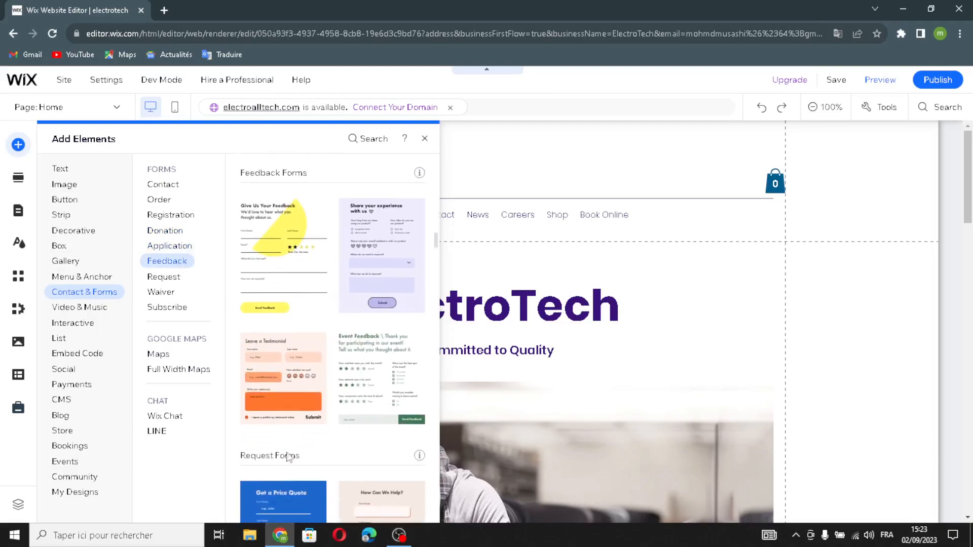
{"action": "left_click", "coordinate": [167, 277]}
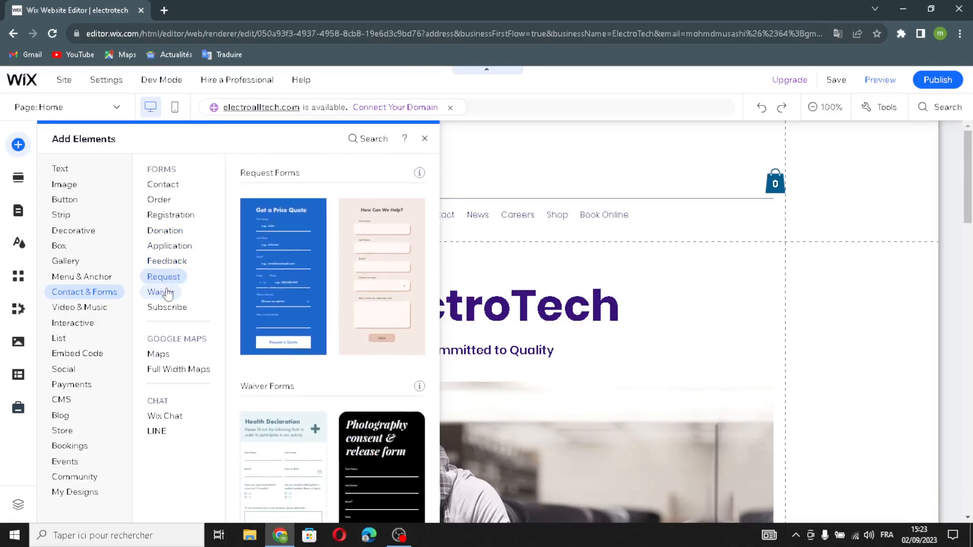
{"action": "left_click", "coordinate": [169, 294]}
{"action": "left_click", "coordinate": [167, 307]}
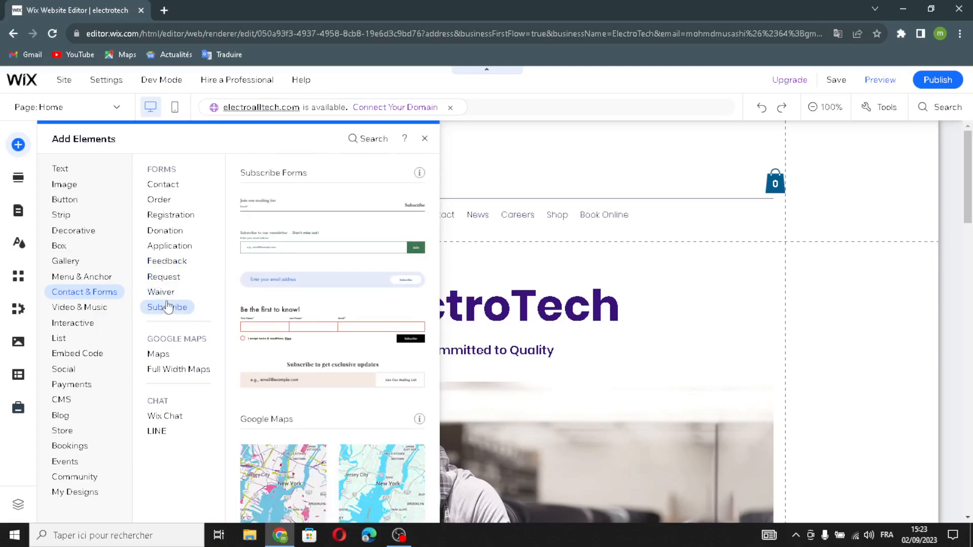
Look through the Google Maps elements, including full width maps, and the Wix Chat and LINE chat options
{"action": "left_click", "coordinate": [164, 353]}
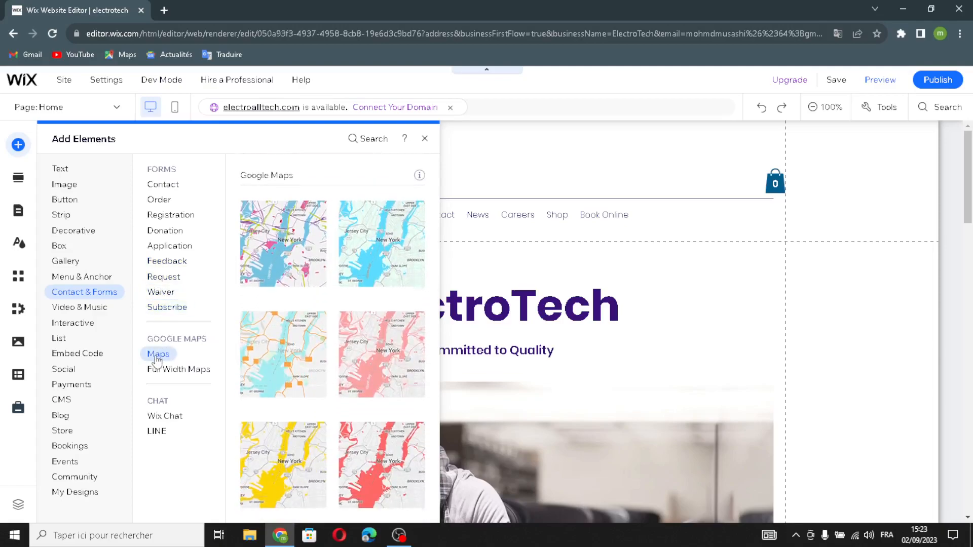
{"action": "left_click", "coordinate": [186, 370]}
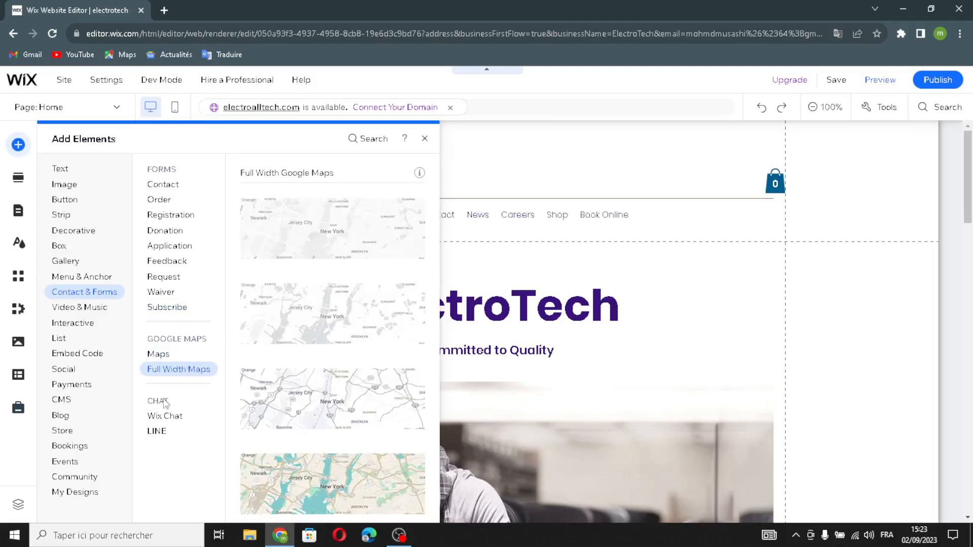
{"action": "left_click", "coordinate": [165, 416]}
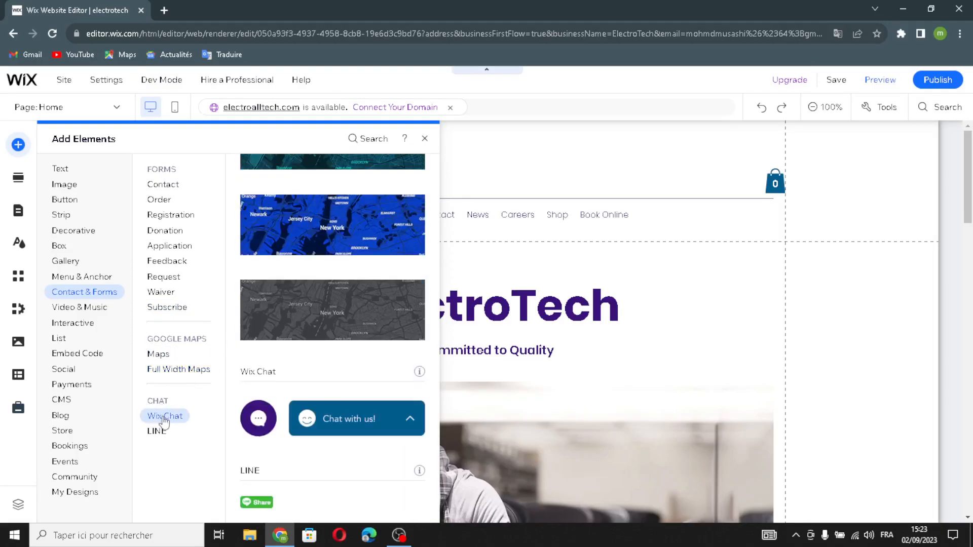
{"action": "left_click", "coordinate": [155, 432]}
Look through the video and music, embed code and social elements available for the page
{"action": "left_click", "coordinate": [95, 314]}
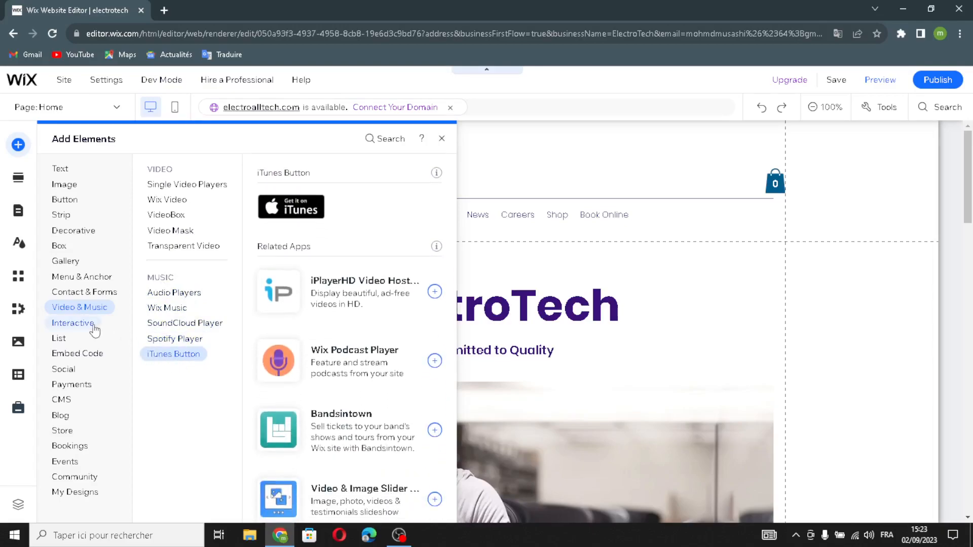
{"action": "mouse_move", "coordinate": [94, 331]}
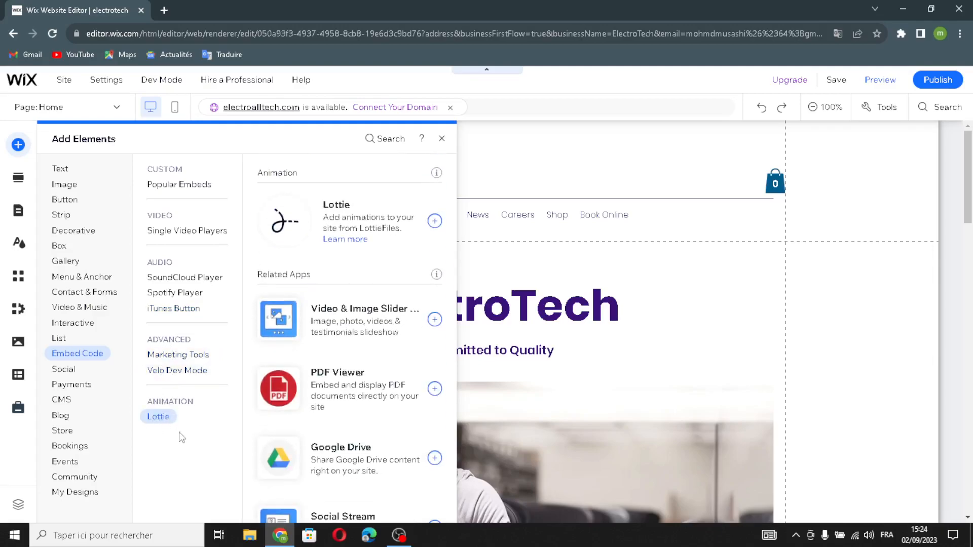
{"action": "left_click", "coordinate": [84, 371]}
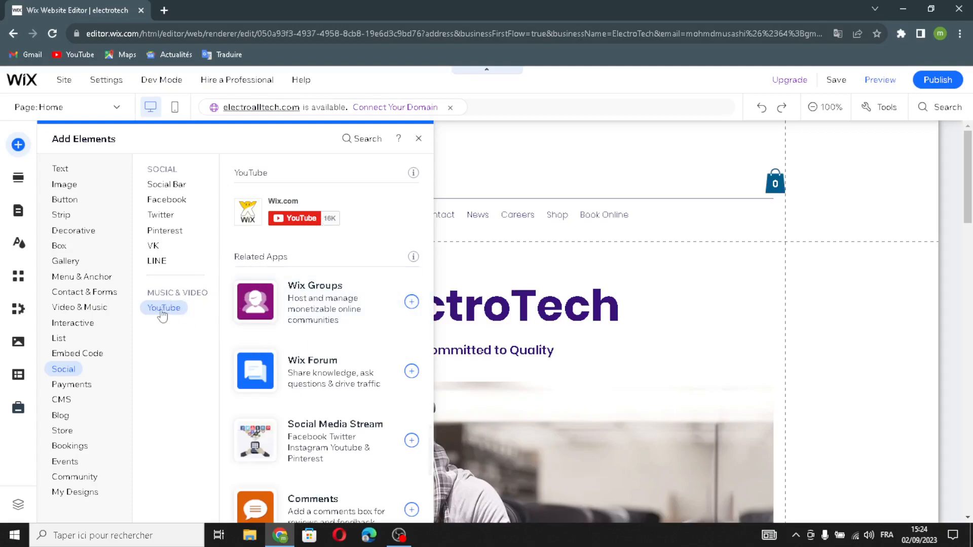
Look through the payment elements: pay and PayPal buttons, order and donation forms, pricing plans and store product galleries
{"action": "left_click", "coordinate": [76, 388]}
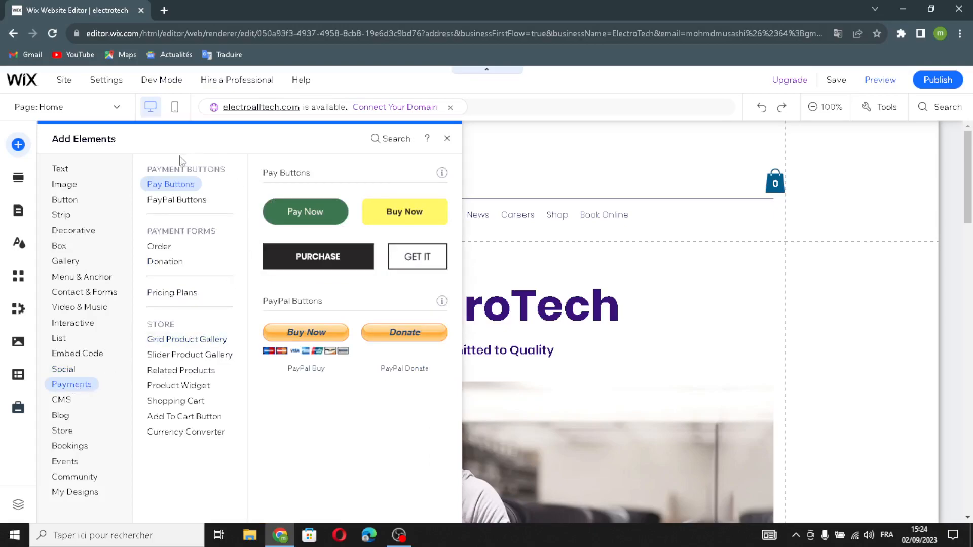
{"action": "left_click", "coordinate": [166, 263]}
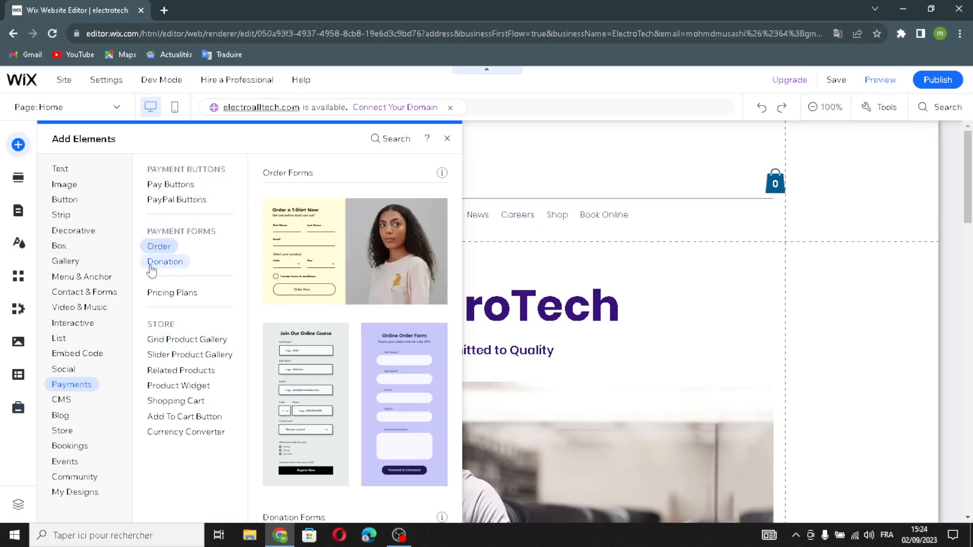
{"action": "left_click", "coordinate": [162, 263]}
{"action": "left_click", "coordinate": [188, 303]}
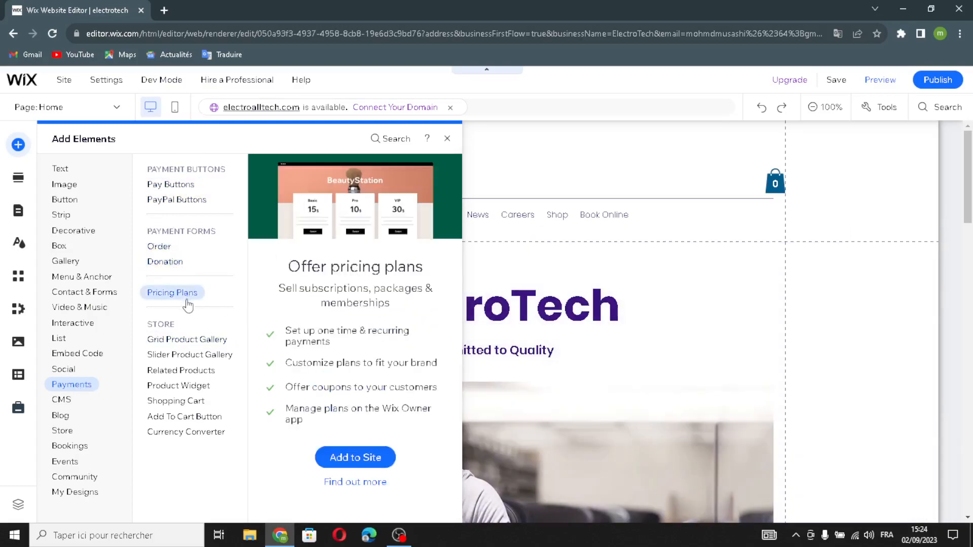
{"action": "left_click", "coordinate": [165, 339]}
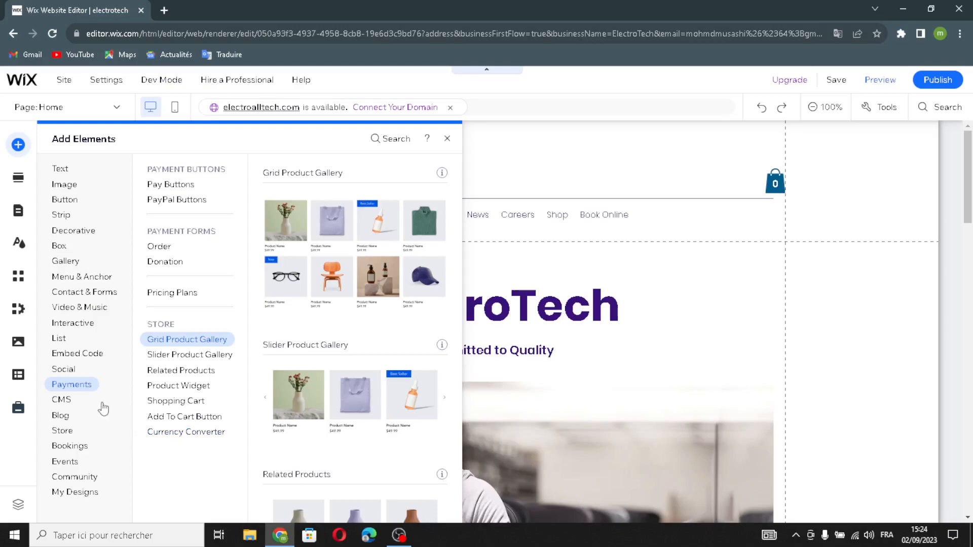
Look through the CMS, blog, store and bookings elements, including the pricing plans offered for bookings
{"action": "left_click", "coordinate": [64, 402]}
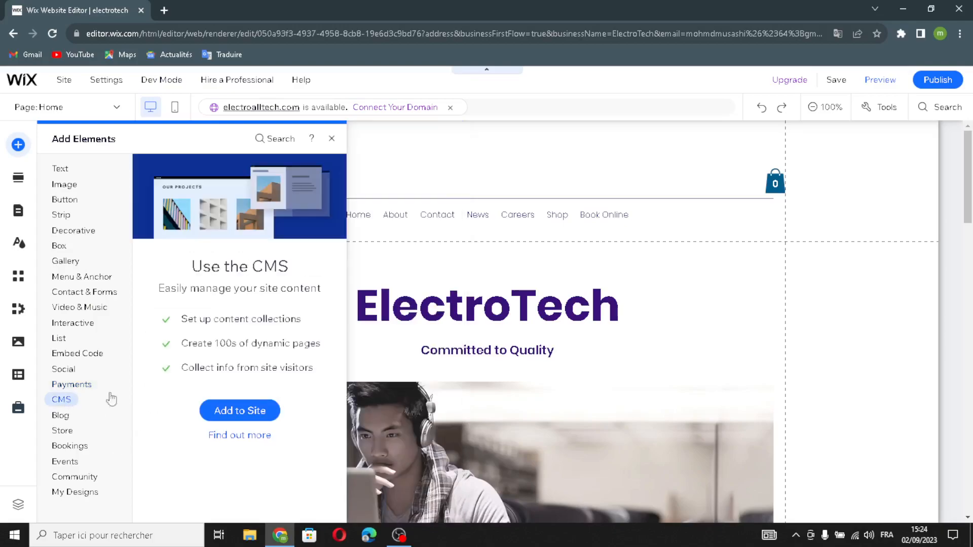
{"action": "left_click", "coordinate": [65, 416]}
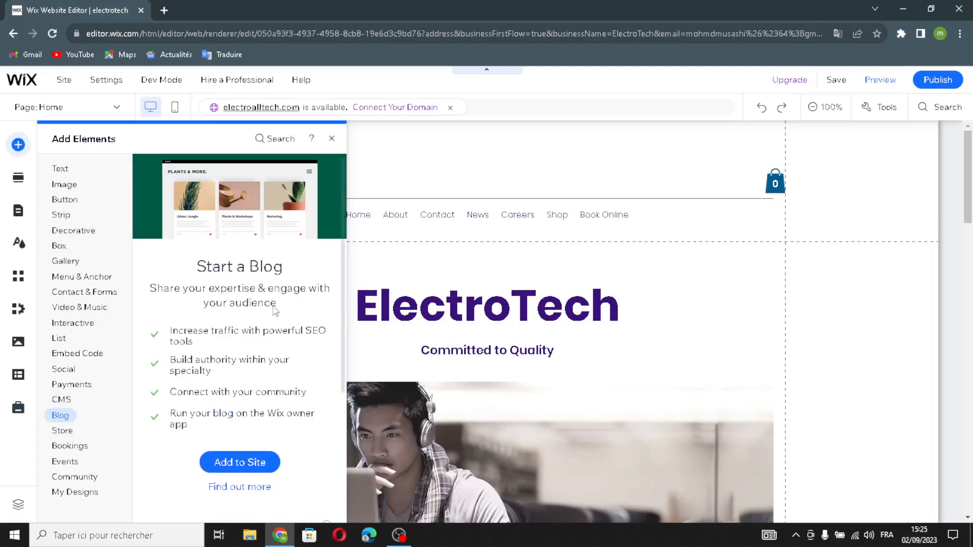
{"action": "left_click", "coordinate": [61, 429]}
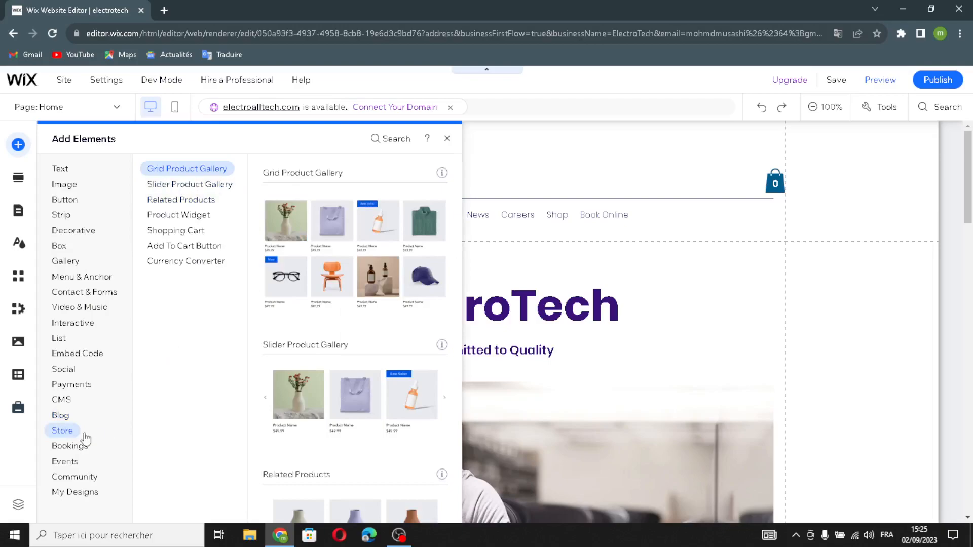
{"action": "left_click", "coordinate": [81, 446]}
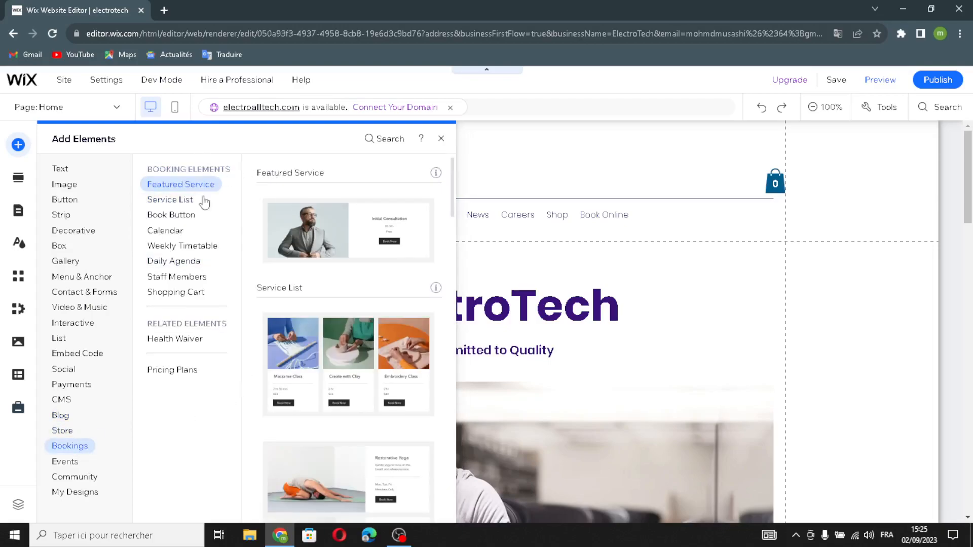
{"action": "left_click", "coordinate": [180, 373]}
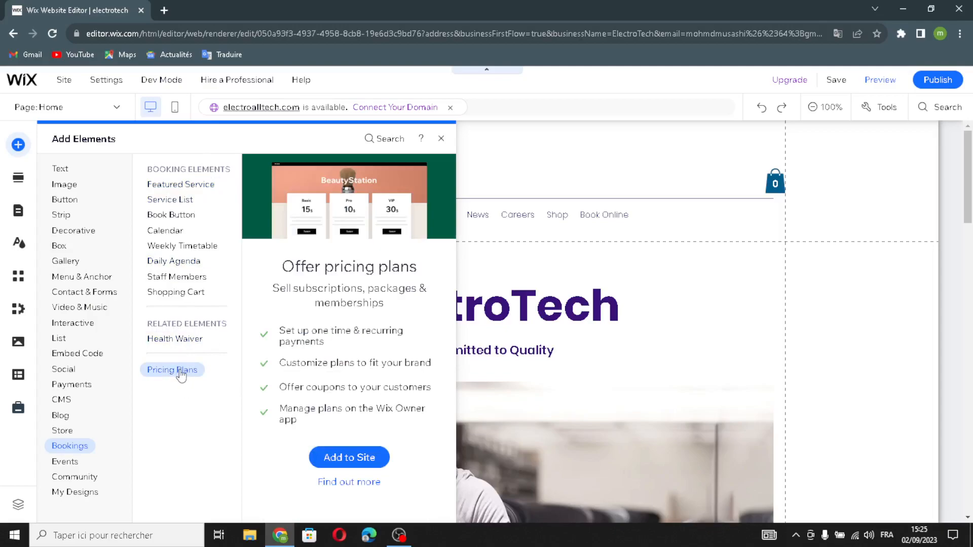
Look through the events and community elements and the saved custom designs option
{"action": "left_click", "coordinate": [71, 463]}
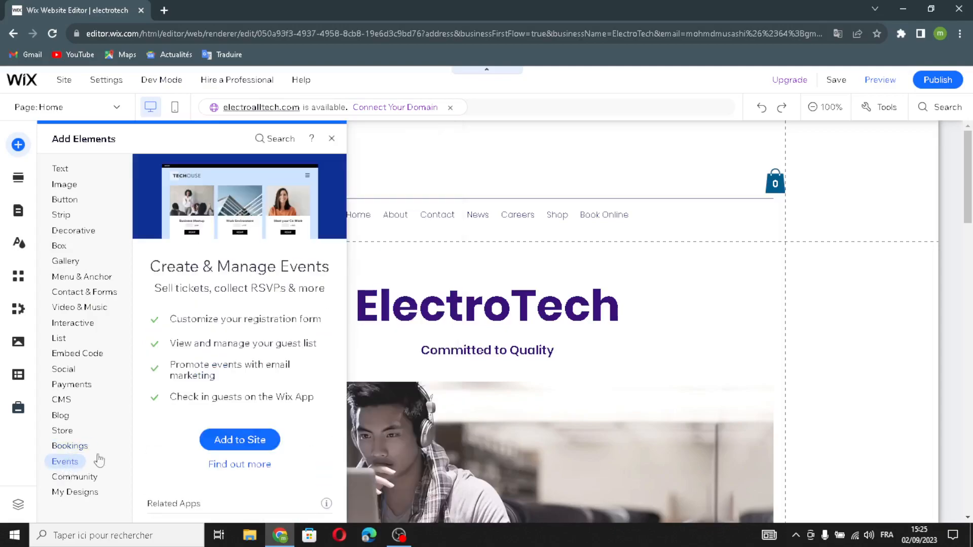
{"action": "left_click", "coordinate": [93, 481]}
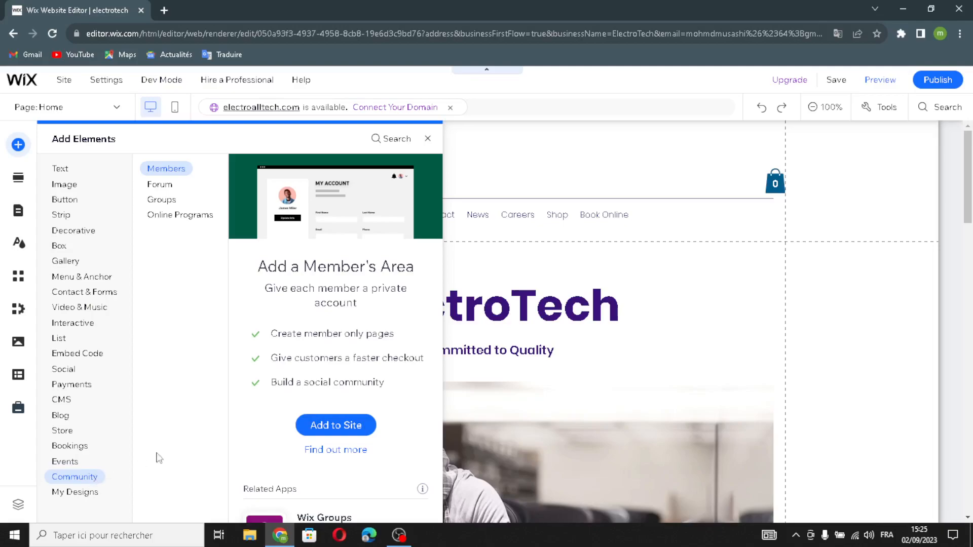
{"action": "left_click", "coordinate": [93, 493]}
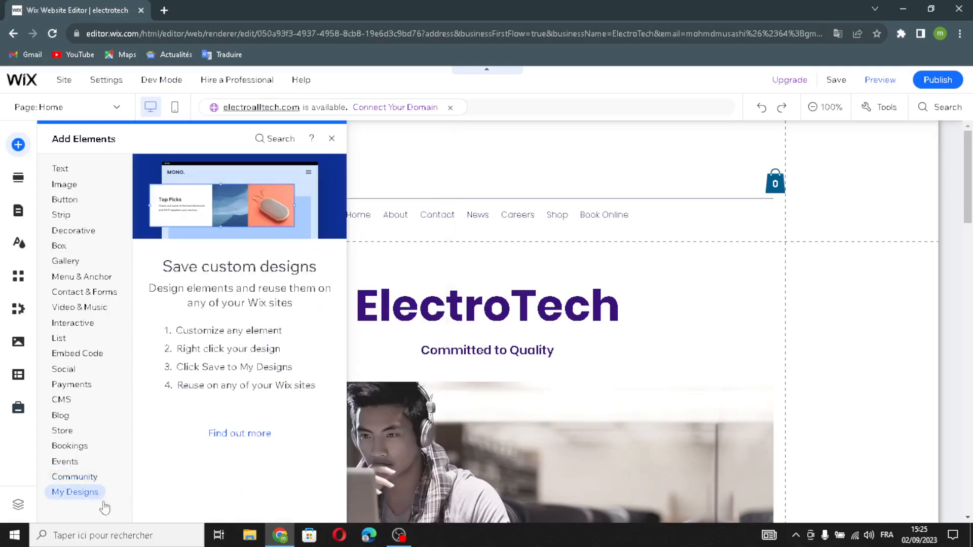
Review the ready-made page sections, the site pages and menu list, and the site design theme options
{"action": "left_click", "coordinate": [17, 178]}
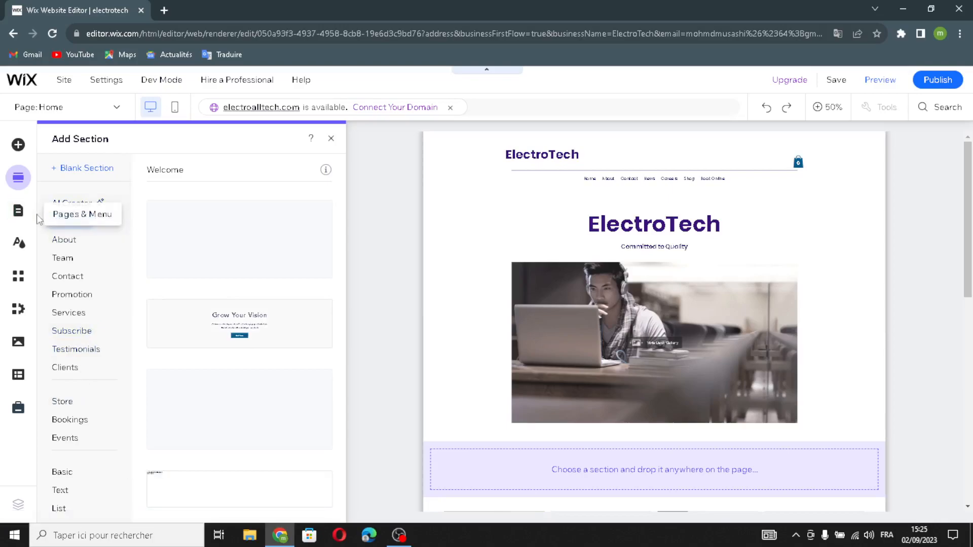
{"action": "left_click", "coordinate": [20, 213]}
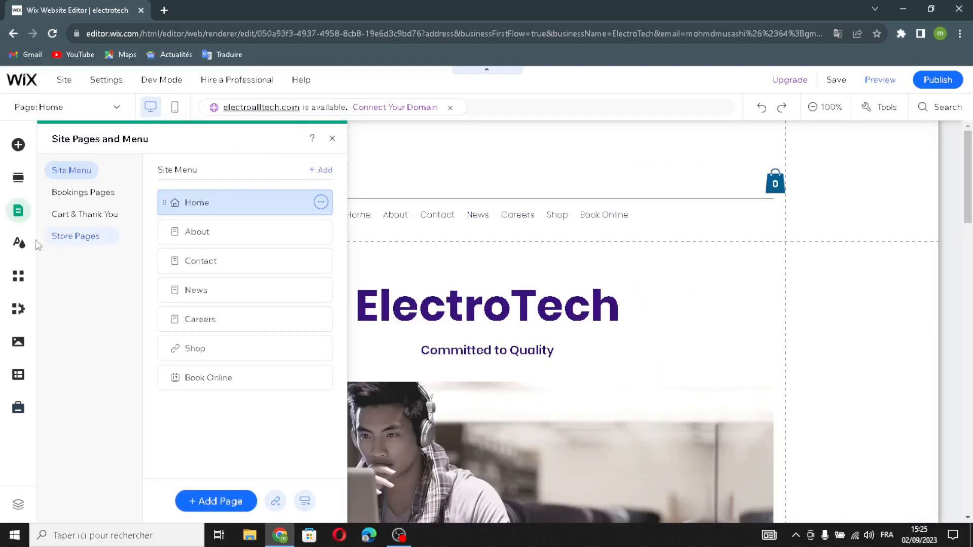
{"action": "left_click", "coordinate": [20, 245]}
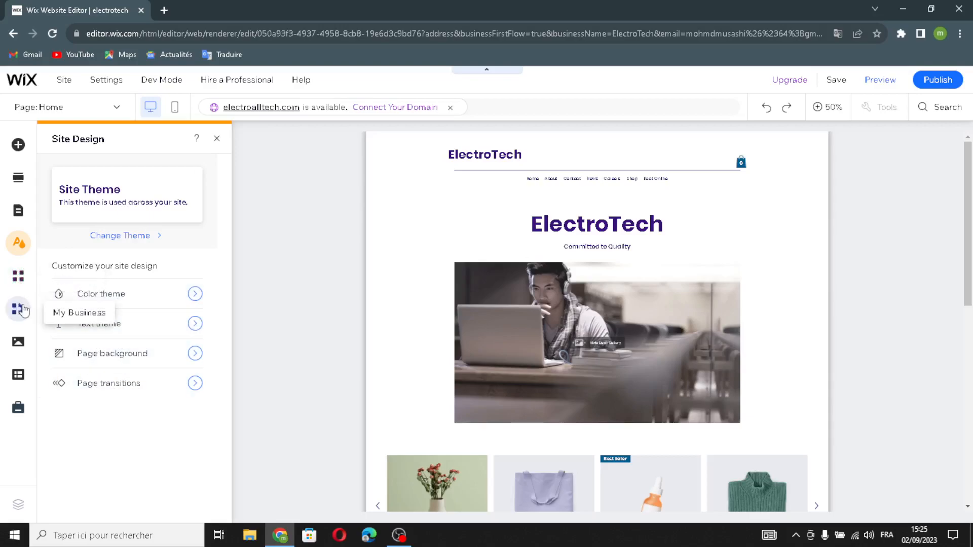
Examine the media options: upload sources, Photo Studio, Video Maker, and the free Wix images and videos
{"action": "left_click", "coordinate": [10, 346]}
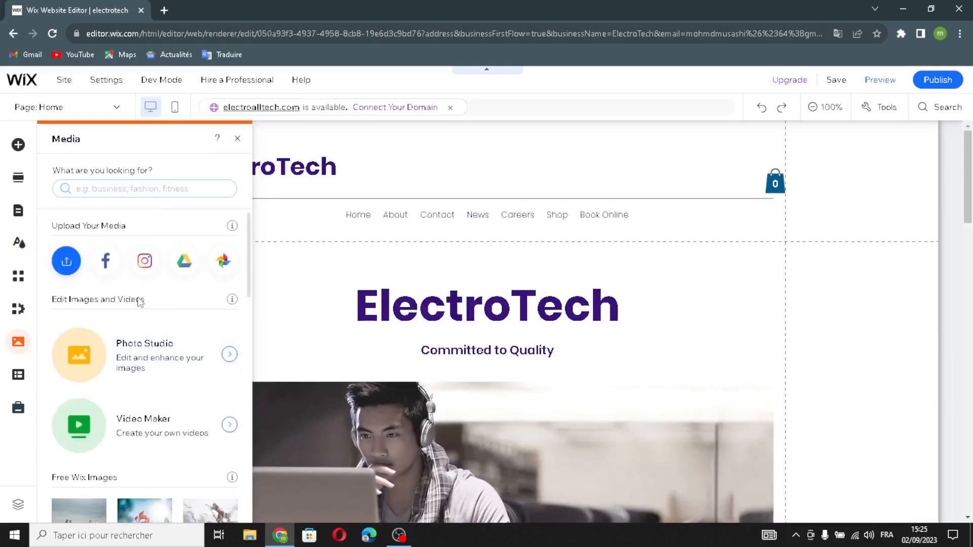
{"action": "scroll", "coordinate": [101, 395], "scroll_direction": "down", "scroll_amount": 5}
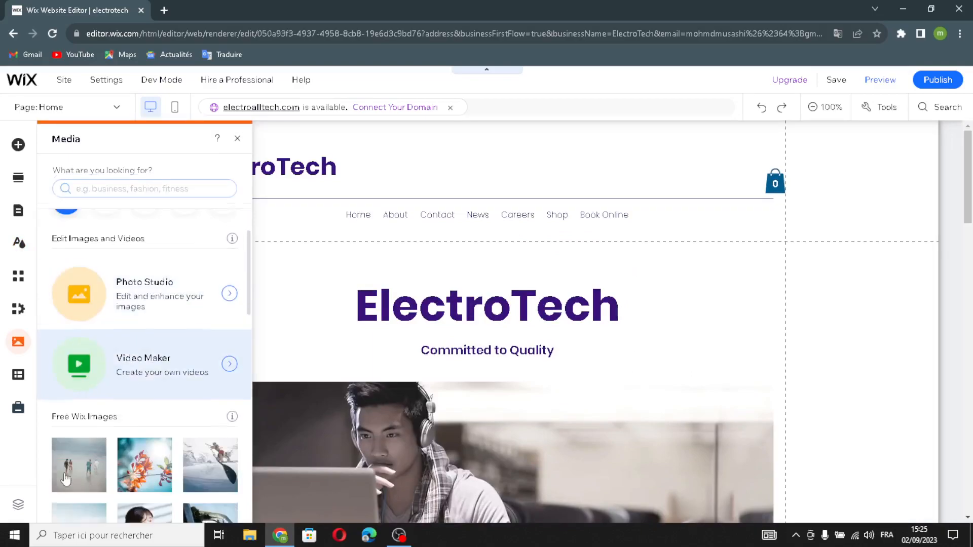
{"action": "scroll", "coordinate": [83, 418], "scroll_direction": "down", "scroll_amount": 1}
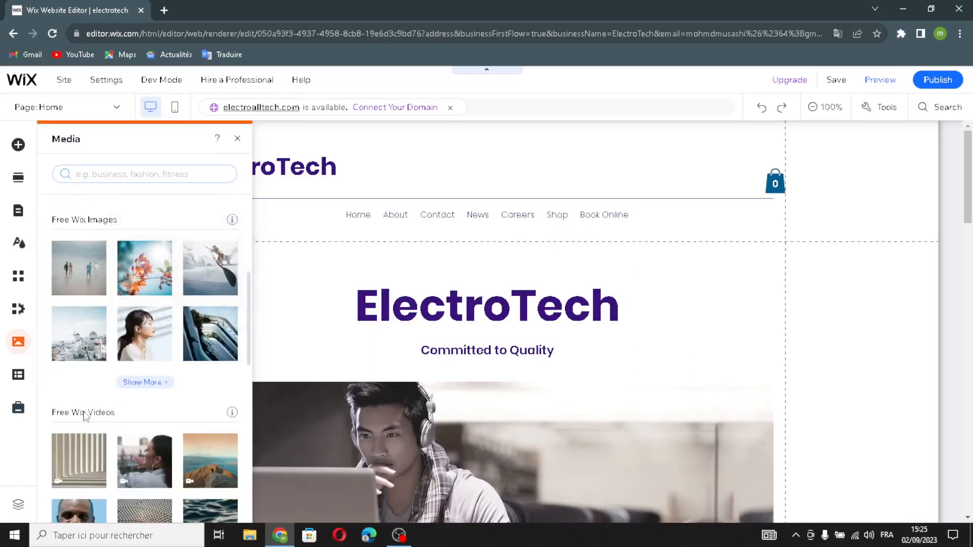
{"action": "scroll", "coordinate": [111, 357], "scroll_direction": "down", "scroll_amount": 1}
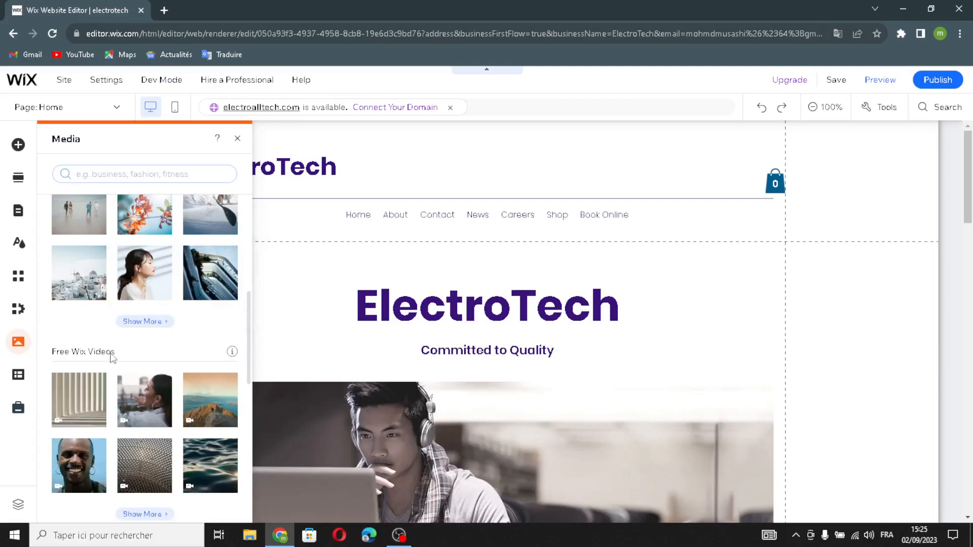
Review the content management and the Marketing & SEO options, and return to the page canvas
{"action": "left_click", "coordinate": [18, 375]}
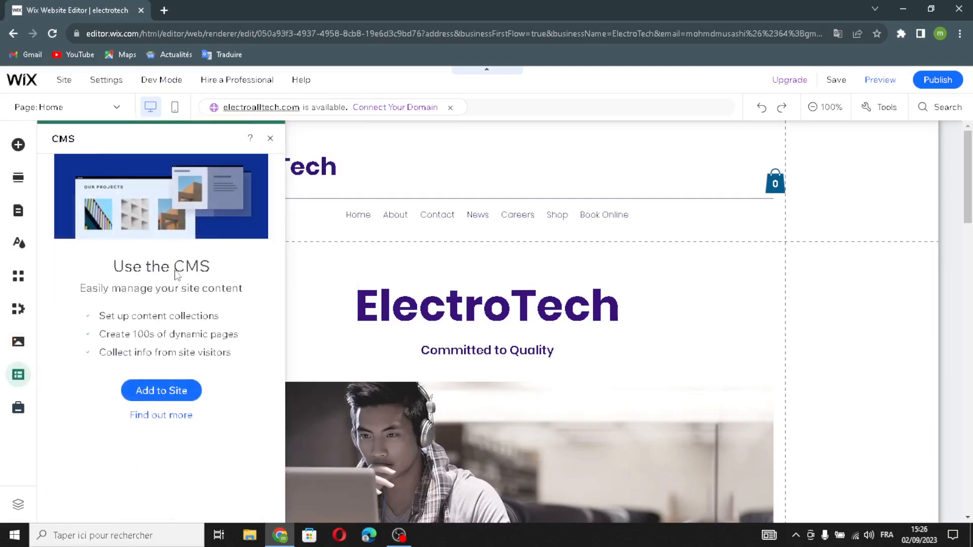
{"action": "left_click", "coordinate": [18, 408]}
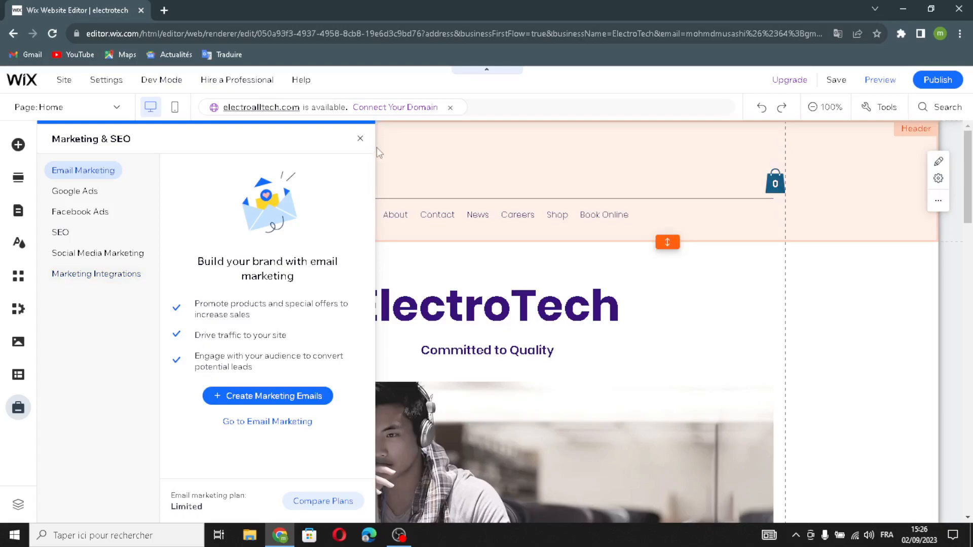
{"action": "left_click", "coordinate": [381, 153]}
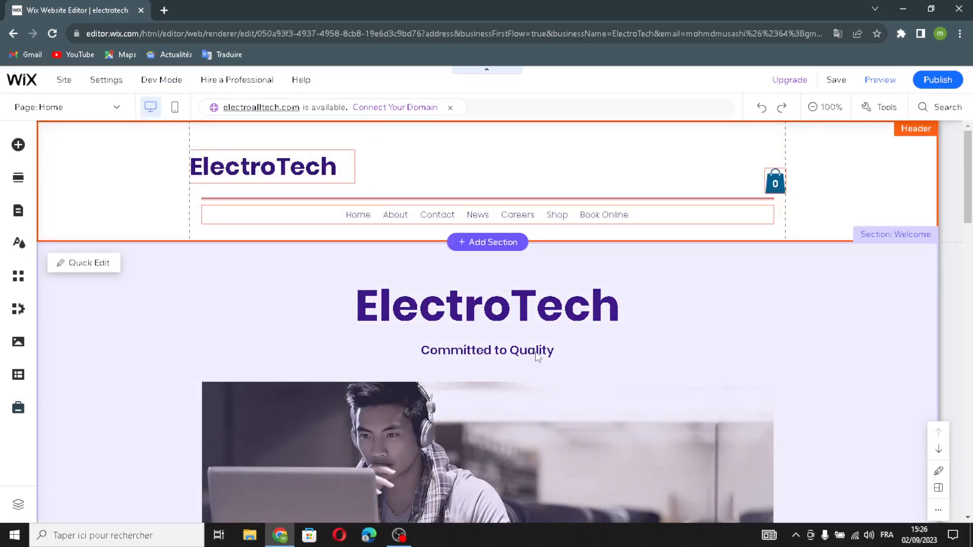
Look over the home page from the welcome image down to the product gallery and subscribe form
{"action": "scroll", "coordinate": [536, 353], "scroll_direction": "down", "scroll_amount": 6}
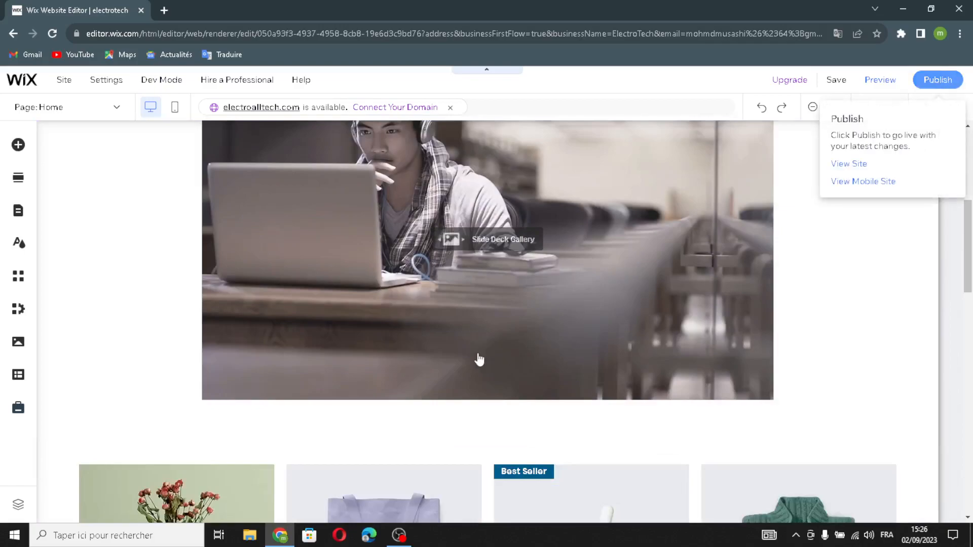
{"action": "scroll", "coordinate": [381, 340], "scroll_direction": "down", "scroll_amount": 7}
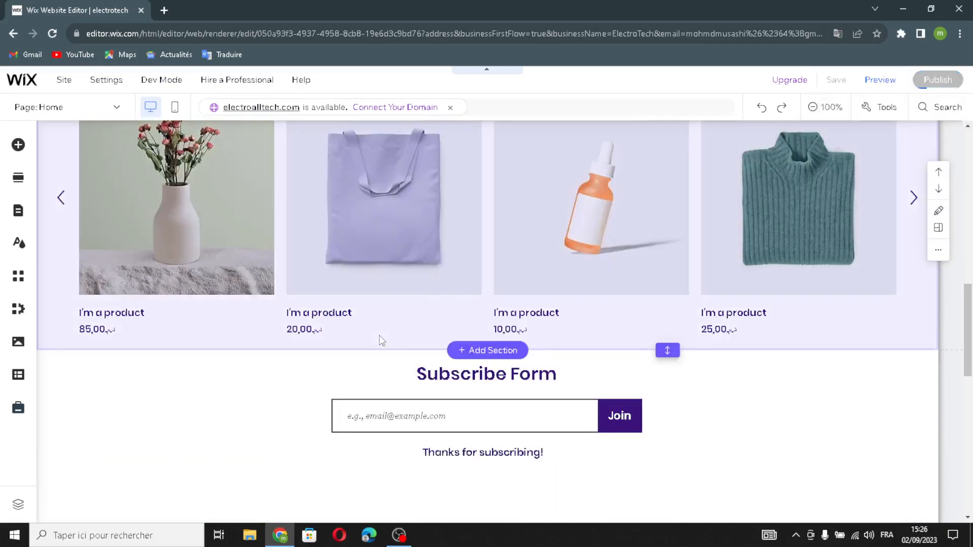